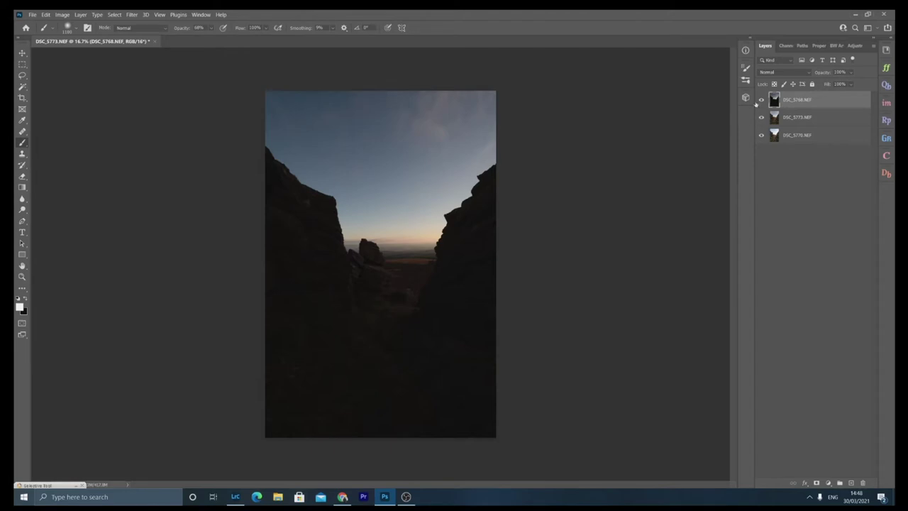
# - Compare the three exposures by toggling the visibility of the DSC_5768.NEF and DSC_5773.NEF layers
pyautogui.moveTo(761, 103); pyautogui.dragTo(762, 114)
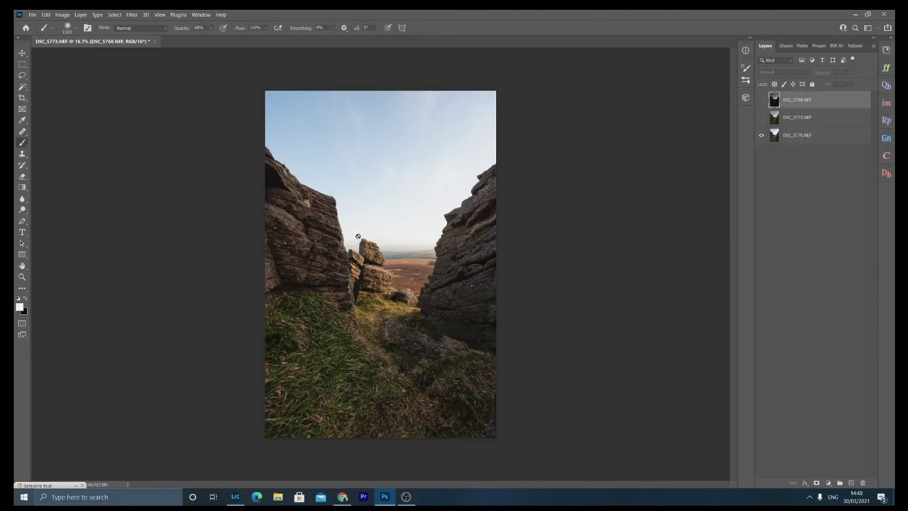
pyautogui.click(762, 118)
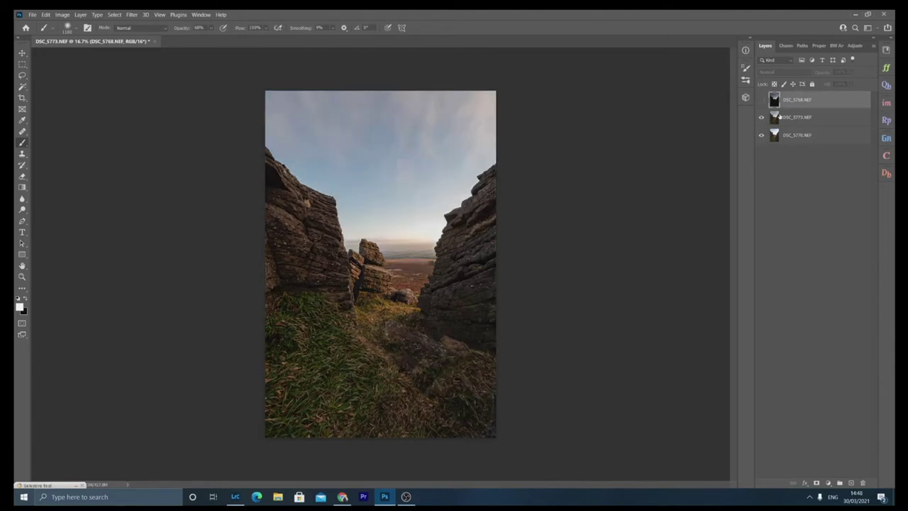
pyautogui.click(788, 118)
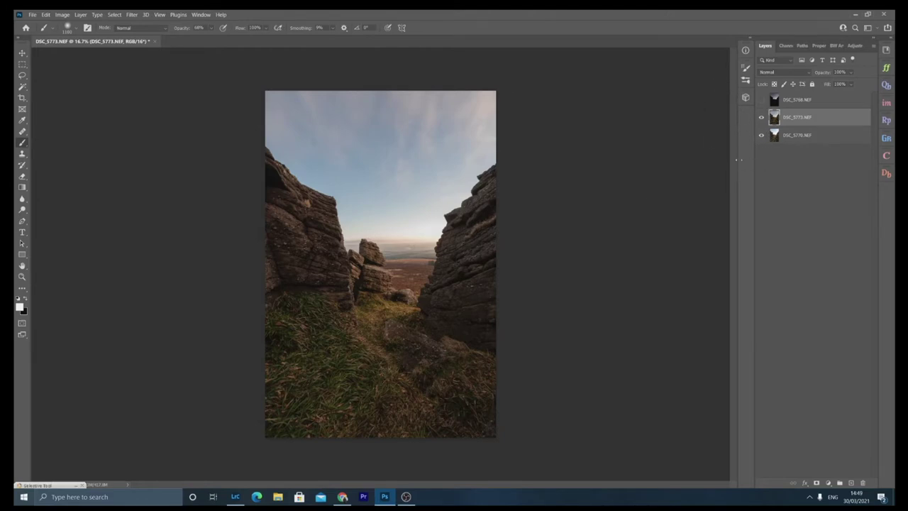
pyautogui.click(763, 100)
pyautogui.click(790, 103)
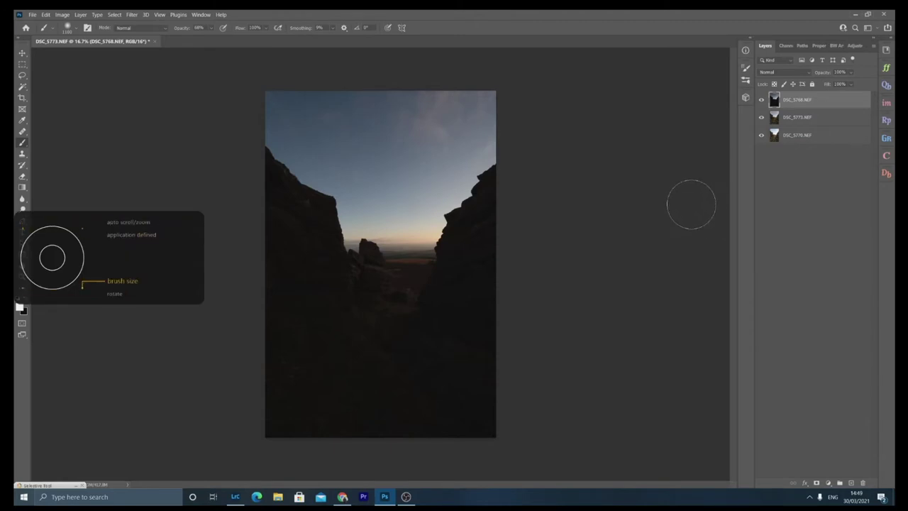
pyautogui.press('[')
pyautogui.press('[')
pyautogui.press('[')
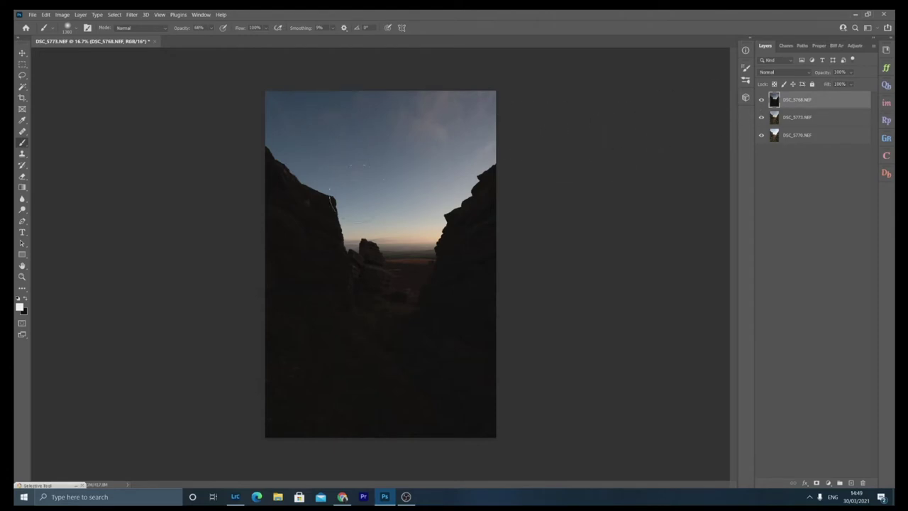
# - Hide the DSC_5768.NEF and DSC_5773.NEF layers and select the DSC_5770.NEF layer
pyautogui.click(761, 100)
pyautogui.click(792, 116)
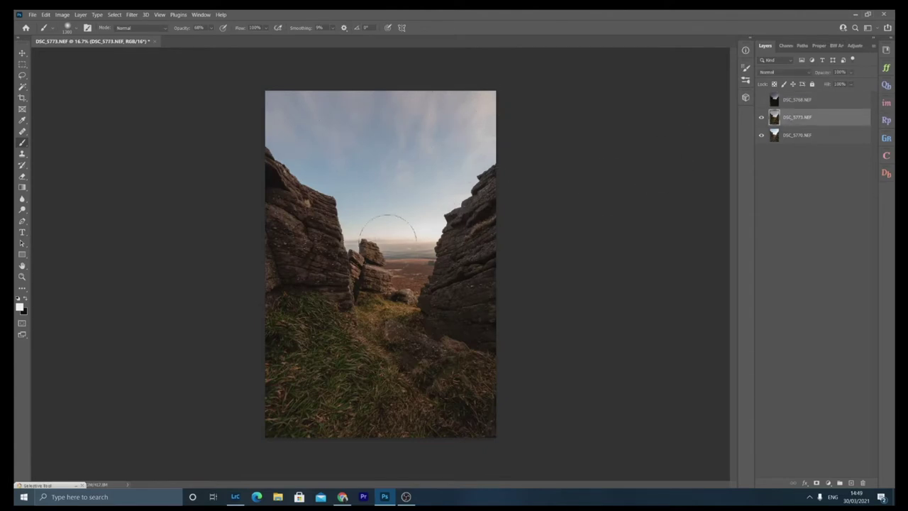
pyautogui.click(761, 118)
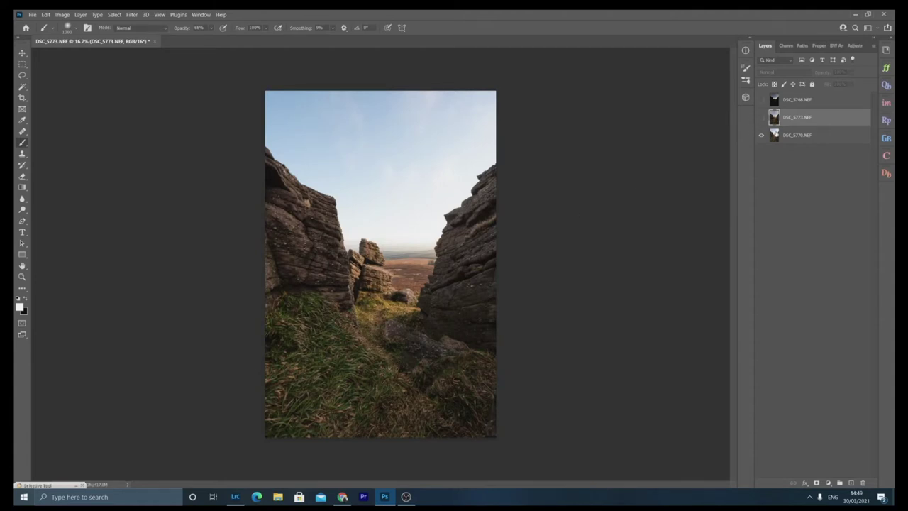
pyautogui.click(789, 141)
# - Examine the rocks, moorland and foreground grass of the DSC_5770.NEF exposure close up for detail and lighting
pyautogui.click(22, 275)
pyautogui.moveTo(323, 222); pyautogui.dragTo(241, 235)
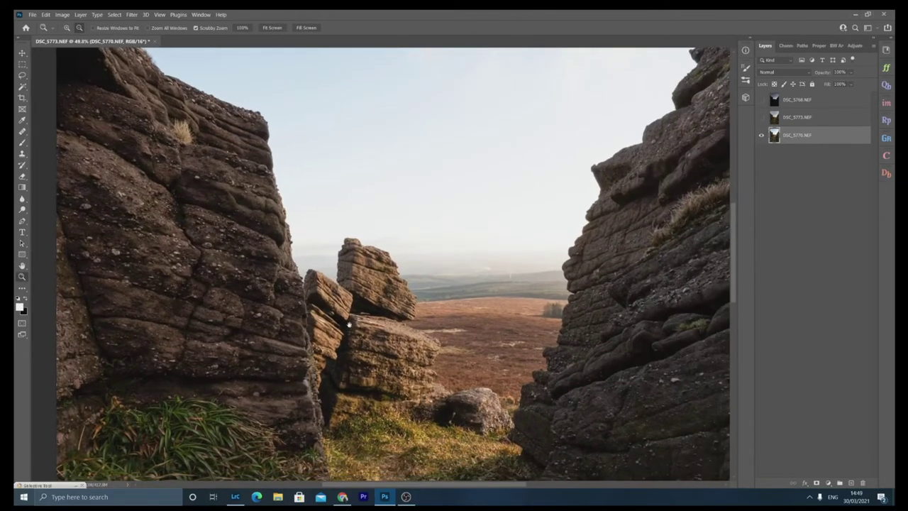
pyautogui.scroll(-10, 356, 326)
pyautogui.hscroll(-3, 294, 280)
pyautogui.scroll(10, 299, 268)
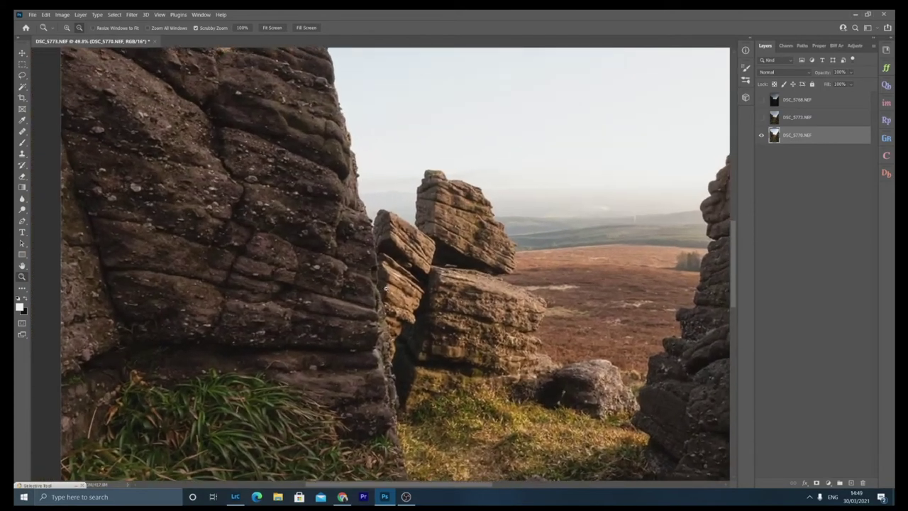
pyautogui.scroll(3, 386, 287)
pyautogui.hscroll(5, 319, 283)
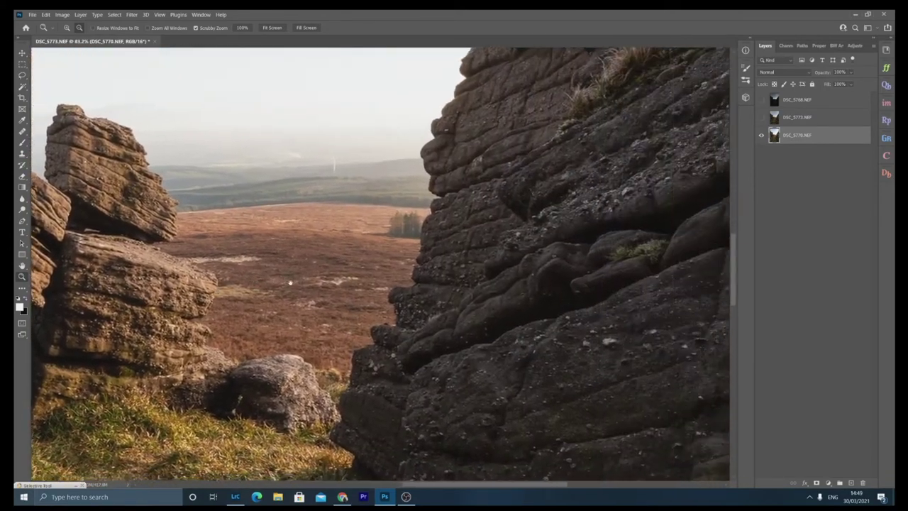
pyautogui.hscroll(3, 326, 287)
pyautogui.scroll(3, 376, 276)
pyautogui.hscroll(2, 380, 262)
pyautogui.scroll(-3, 341, 287)
pyautogui.hscroll(-2, 333, 284)
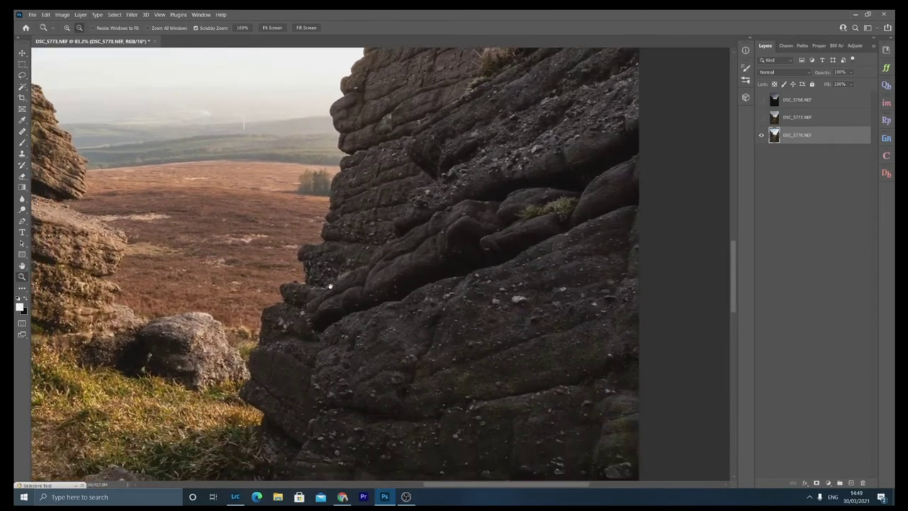
pyautogui.scroll(-5, 326, 277)
pyautogui.hscroll(-5, 355, 248)
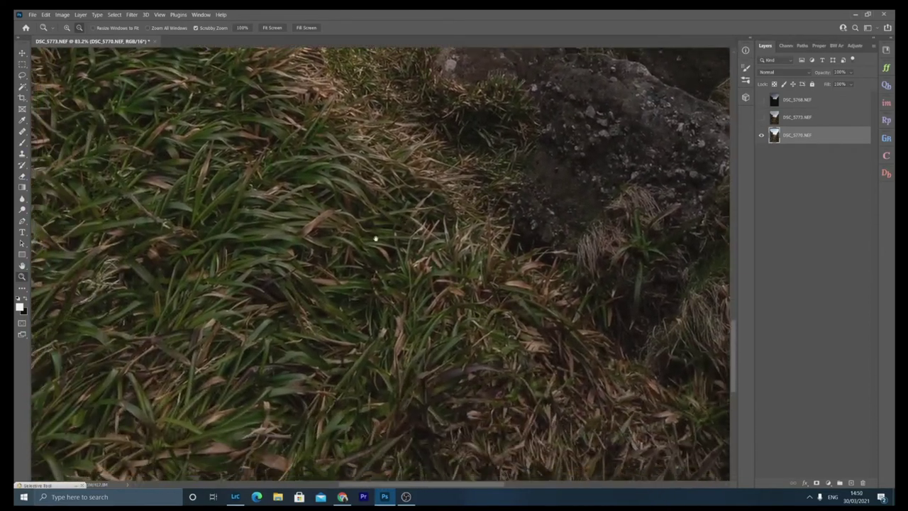
pyautogui.scroll(-10, 354, 262)
pyautogui.hscroll(8, 348, 269)
pyautogui.scroll(-1, 376, 238)
pyautogui.hscroll(2, 426, 240)
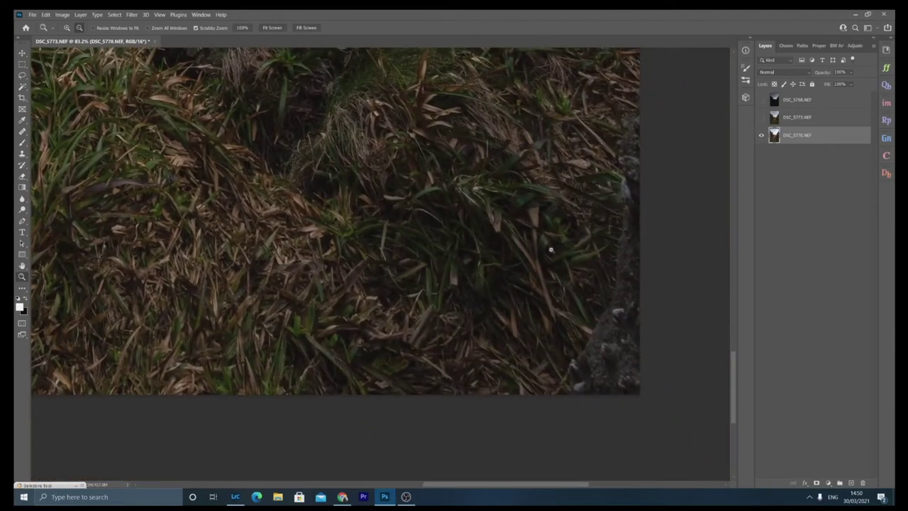
pyautogui.click(271, 28)
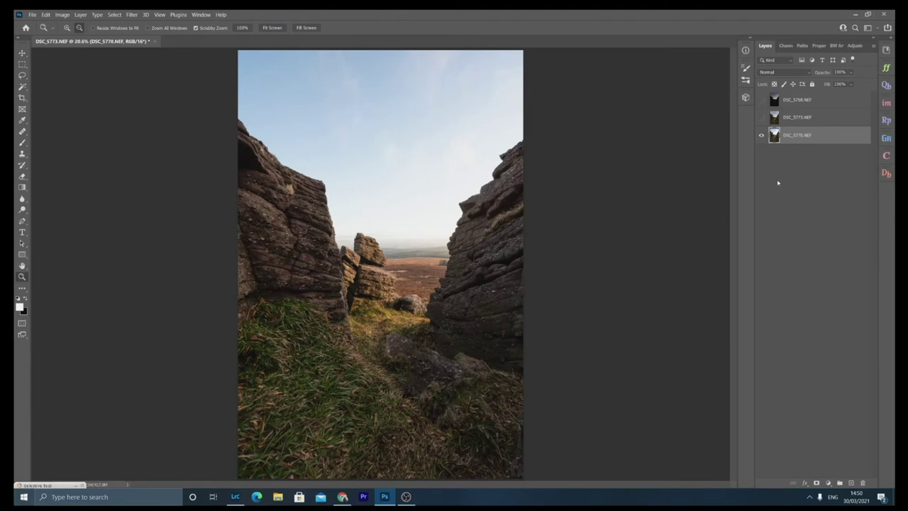
# - Add a layer mask to DSC_5773.NEF and fill it with Apply Image using the merged RGB source and Multiply blending
pyautogui.click(798, 119)
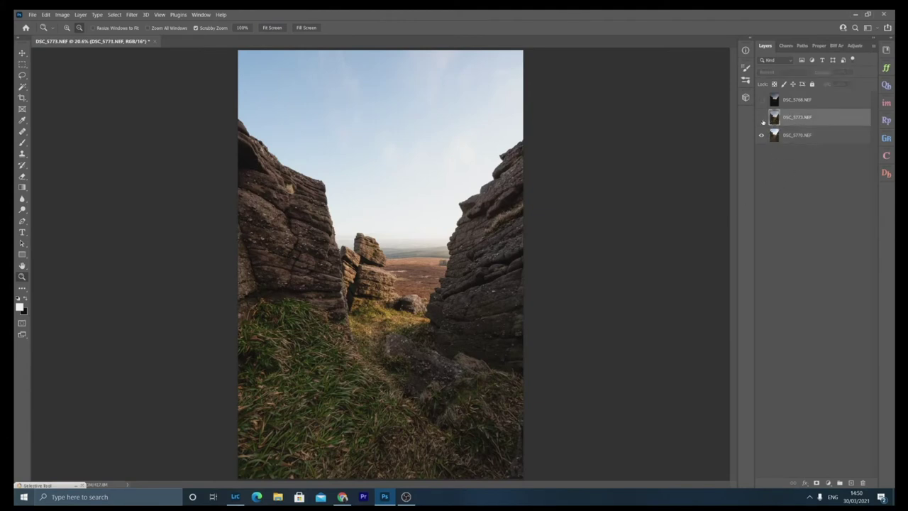
pyautogui.click(816, 482)
pyautogui.click(62, 15)
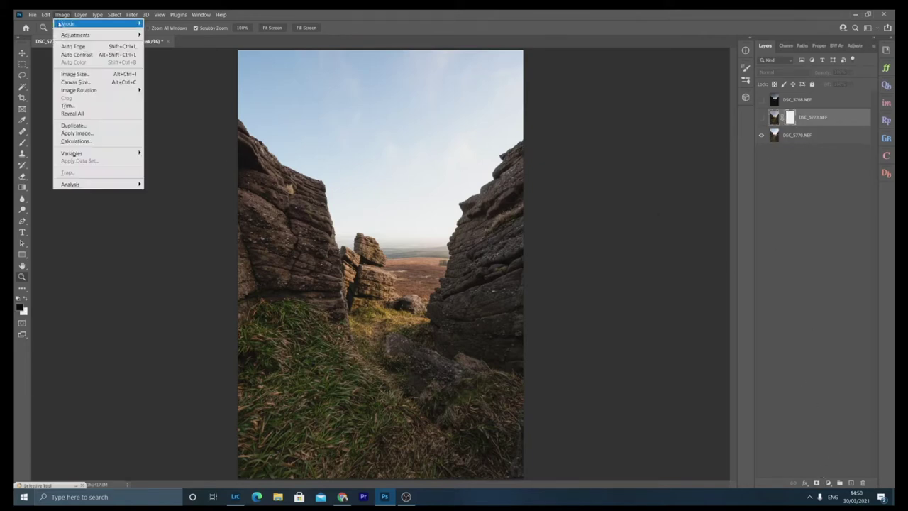
pyautogui.click(90, 135)
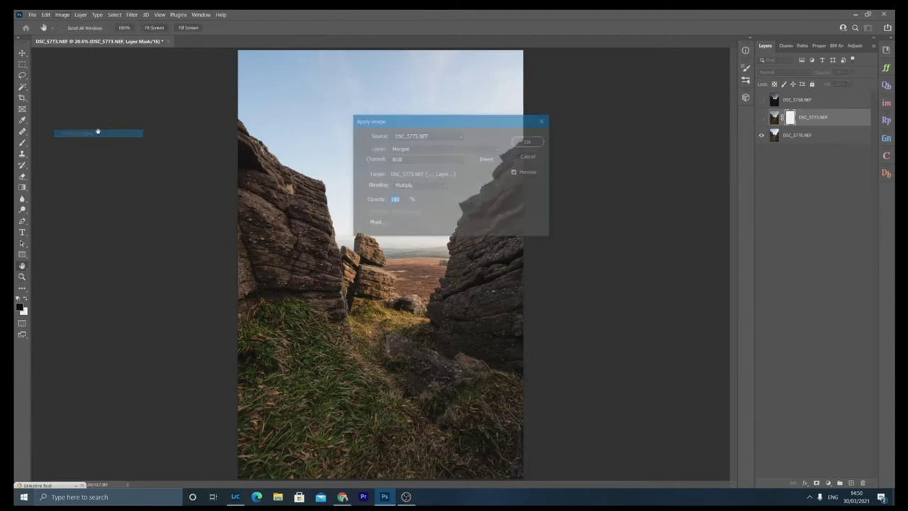
pyautogui.click(530, 142)
# - Show the DSC_5773.NEF layer and compare the image with and without it
pyautogui.click(762, 117)
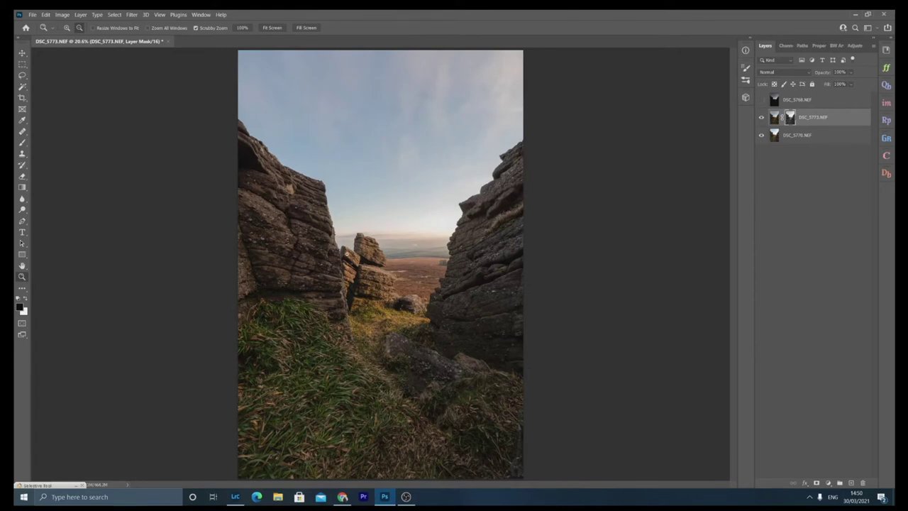
pyautogui.click(761, 118)
pyautogui.click(761, 118)
pyautogui.click(762, 118)
pyautogui.click(761, 118)
# - View the DSC_5773.NEF layer mask on its own, darken its midtones with Levels, and return to the image view
pyautogui.press('b')
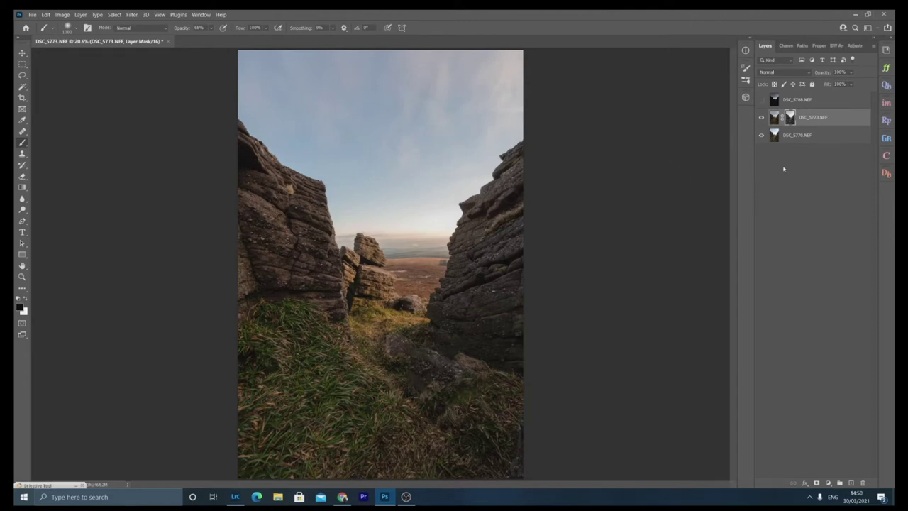
pyautogui.keyDown('shift'); pyautogui.click(790, 121); pyautogui.keyUp('shift')
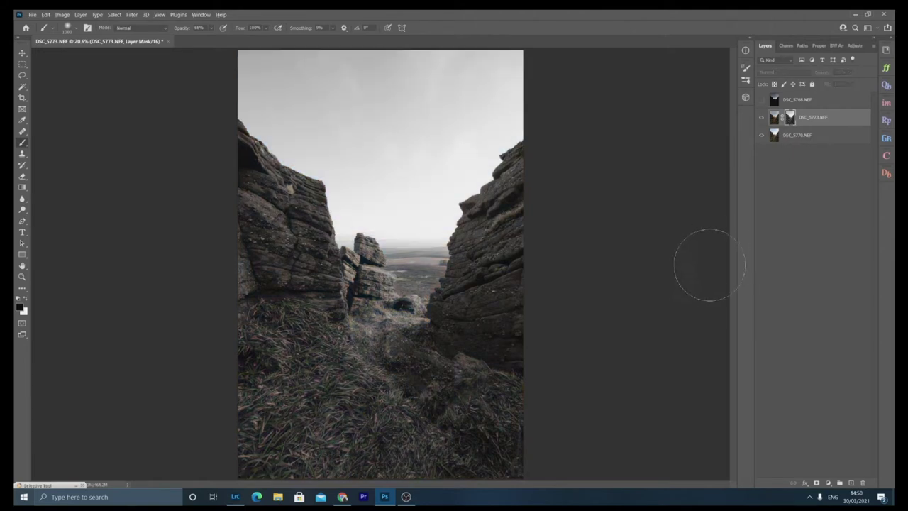
pyautogui.hotkey('ctrl', 'l')
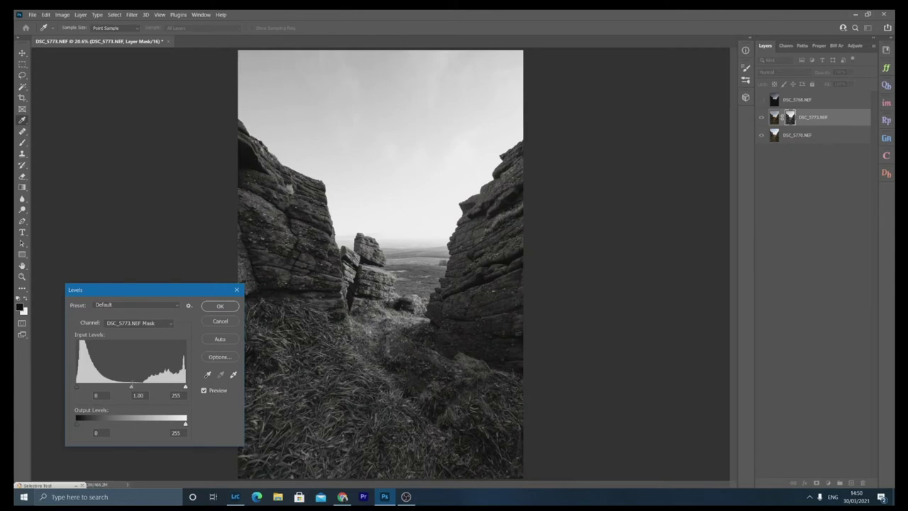
pyautogui.moveTo(132, 386); pyautogui.dragTo(152, 388)
pyautogui.click(220, 306)
pyautogui.press('b')
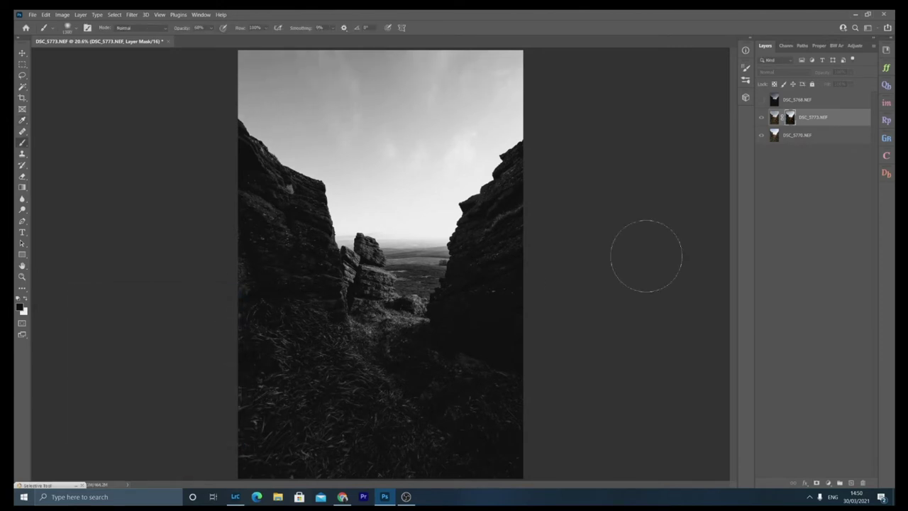
pyautogui.click(774, 117)
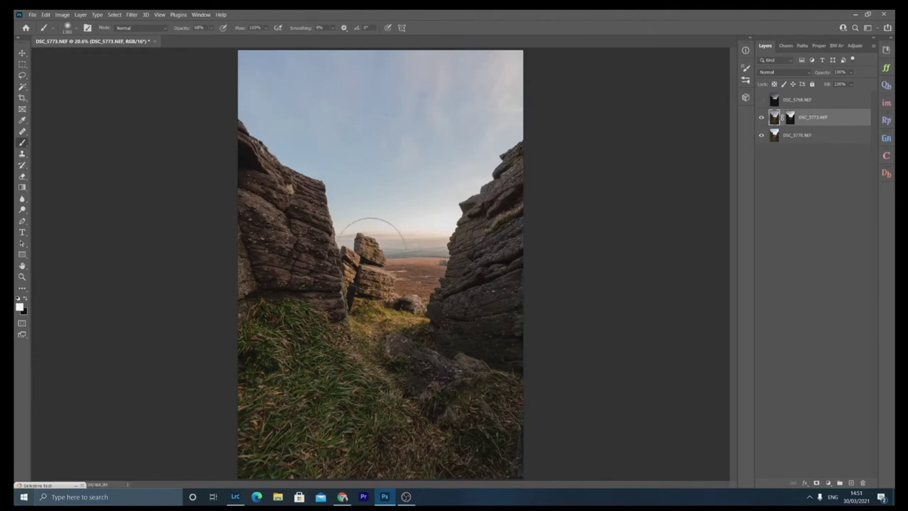
# - Brush black at 100% opacity over the rocks on the DSC_5773.NEF layer mask
pyautogui.click(22, 276)
pyautogui.moveTo(326, 244); pyautogui.dragTo(503, 244)
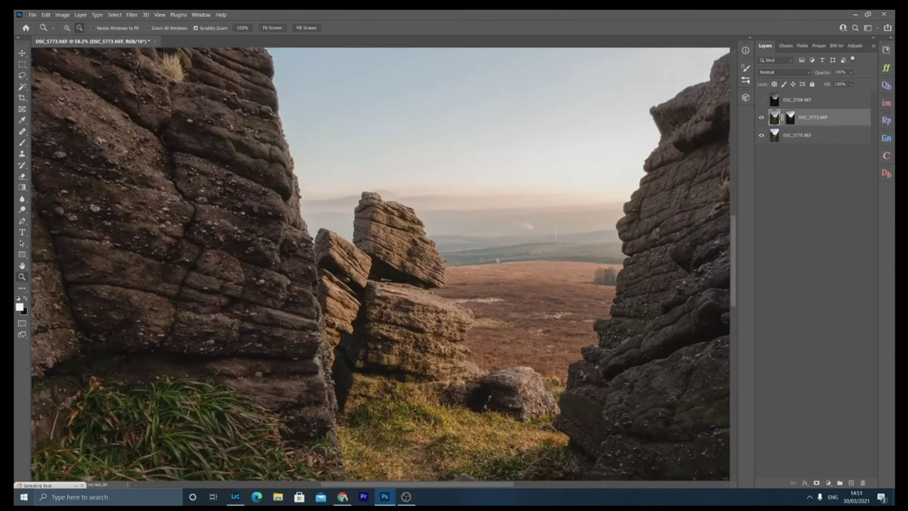
pyautogui.press('b')
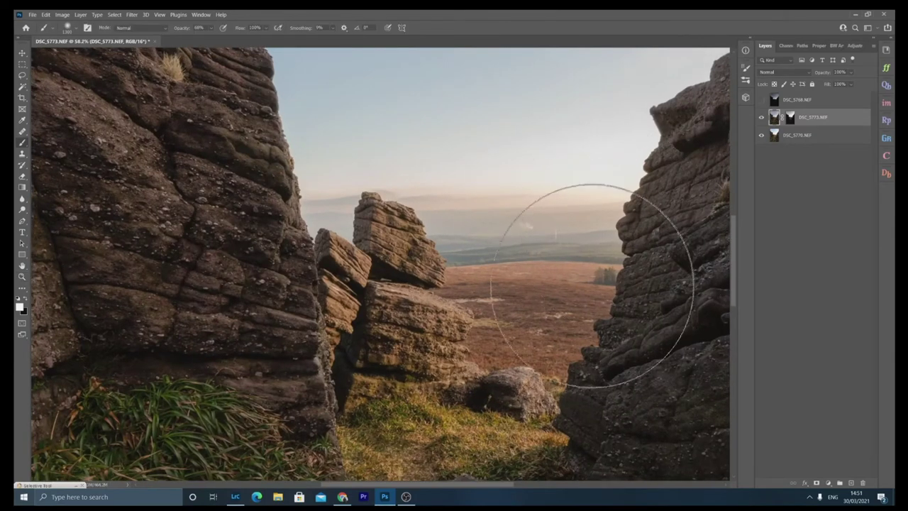
pyautogui.click(790, 121)
pyautogui.press('x')
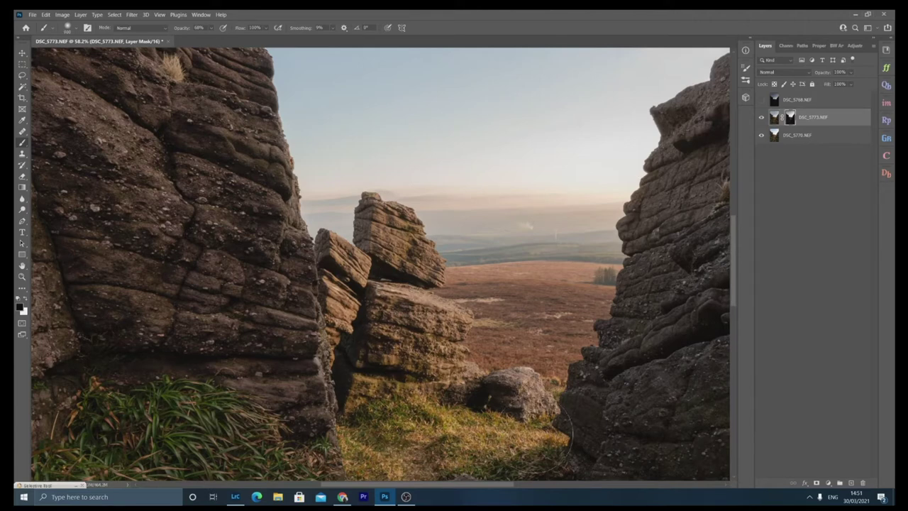
pyautogui.moveTo(177, 31); pyautogui.dragTo(206, 31)
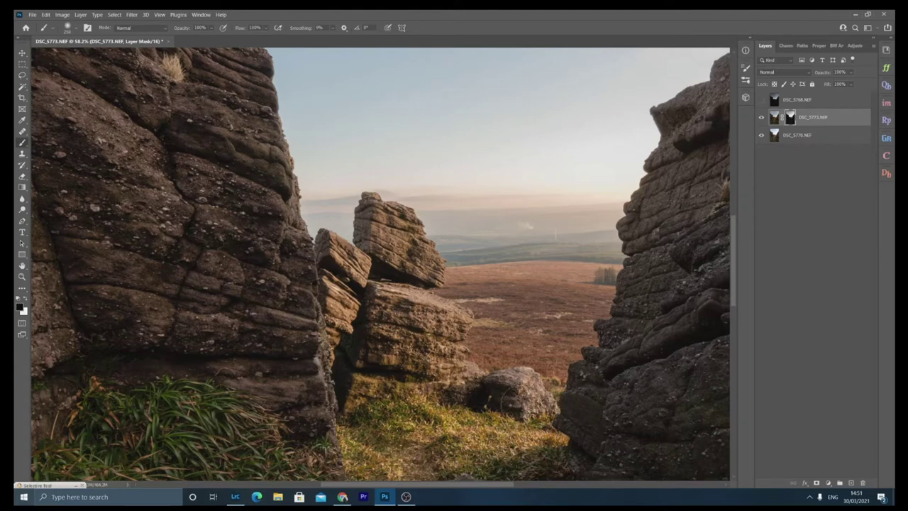
pyautogui.scroll(3, 495, 345)
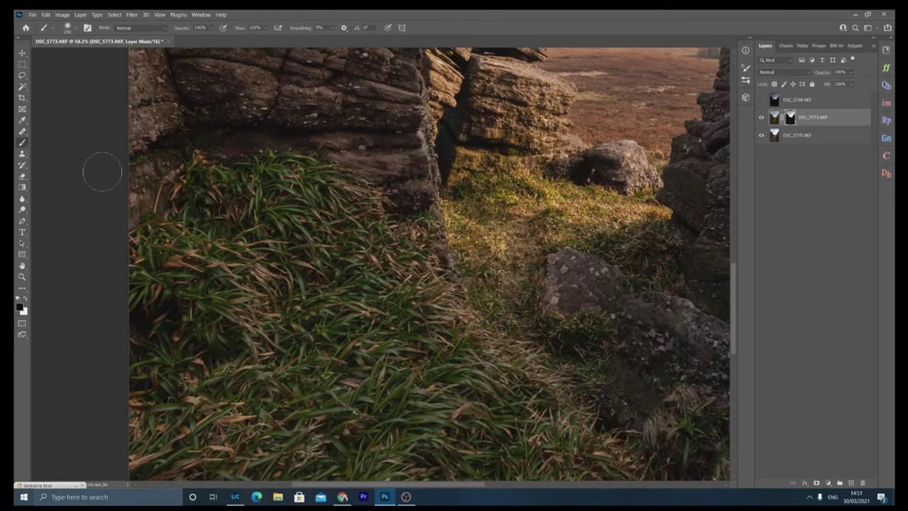
# - Brush the foreground grass and boulders black on the DSC_5773.NEF mask with a larger brush
pyautogui.click(22, 275)
pyautogui.click(271, 27)
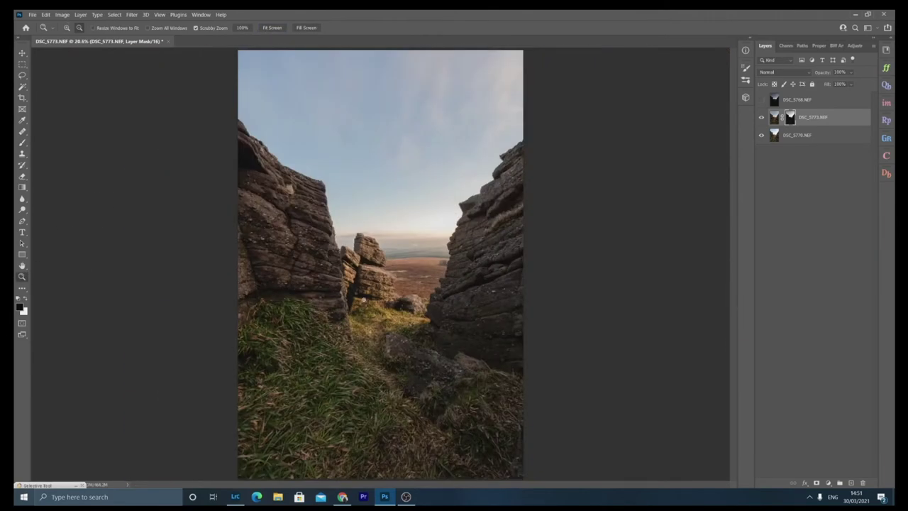
pyautogui.press('b')
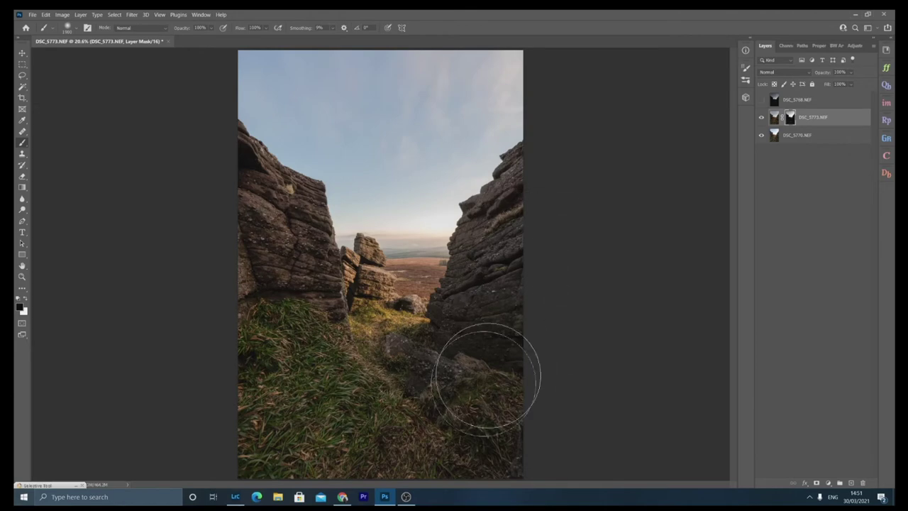
# - Compare the image with and without the masked DSC_5773.NEF layer and inspect the blend along the rock edges and horizon
pyautogui.click(762, 117)
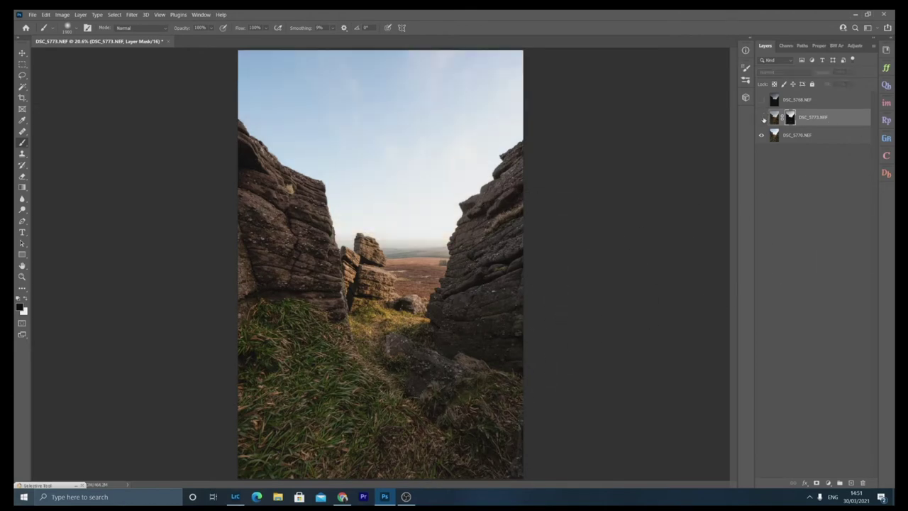
pyautogui.click(762, 117)
pyautogui.click(22, 277)
pyautogui.moveTo(455, 212); pyautogui.dragTo(487, 218)
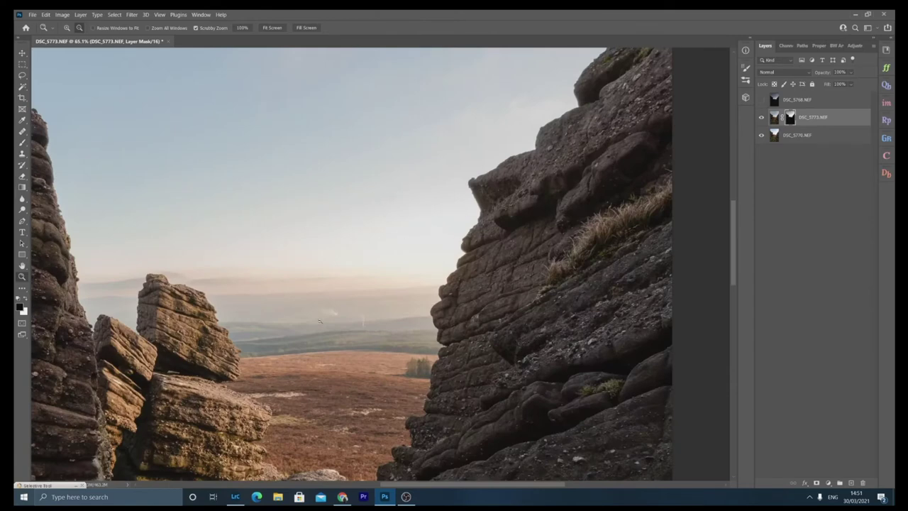
pyautogui.click(275, 27)
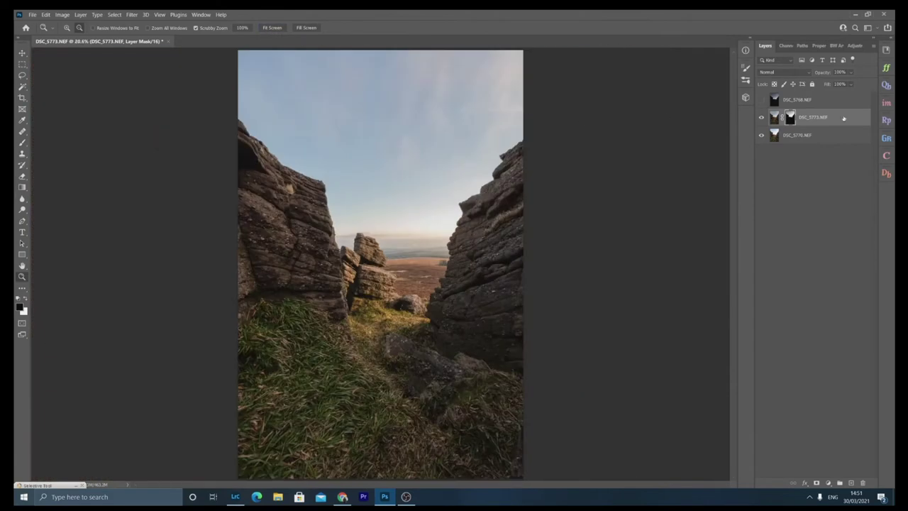
# - Add a white layer mask to the hidden DSC_5768.NEF layer
pyautogui.click(819, 103)
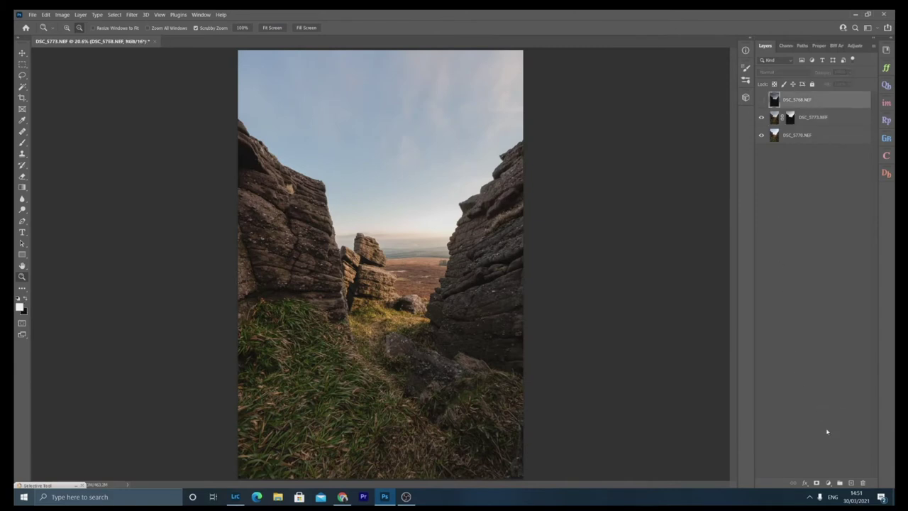
pyautogui.click(819, 482)
pyautogui.click(816, 482)
pyautogui.click(816, 482)
pyautogui.moveTo(806, 100); pyautogui.dragTo(862, 482)
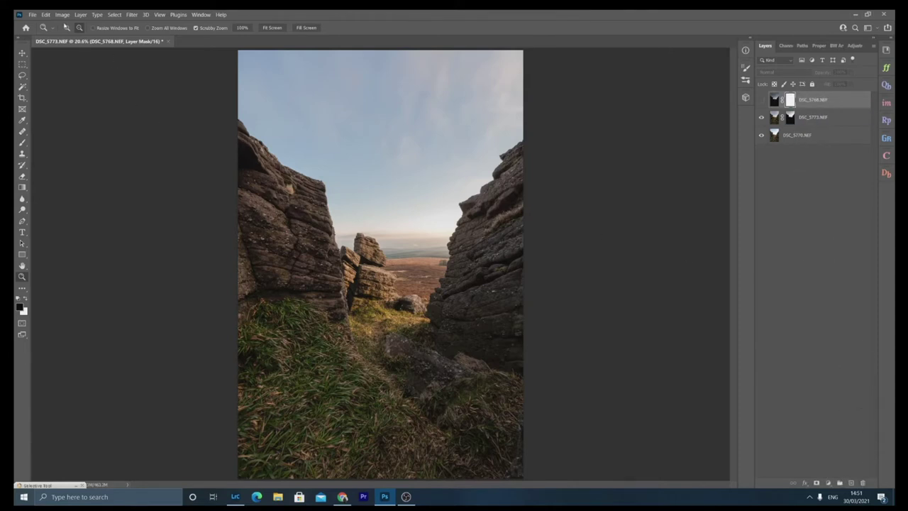
# - Fill the DSC_5768.NEF layer mask with the image's luminosity using Apply Image and make the layer visible
pyautogui.click(63, 14)
pyautogui.click(78, 129)
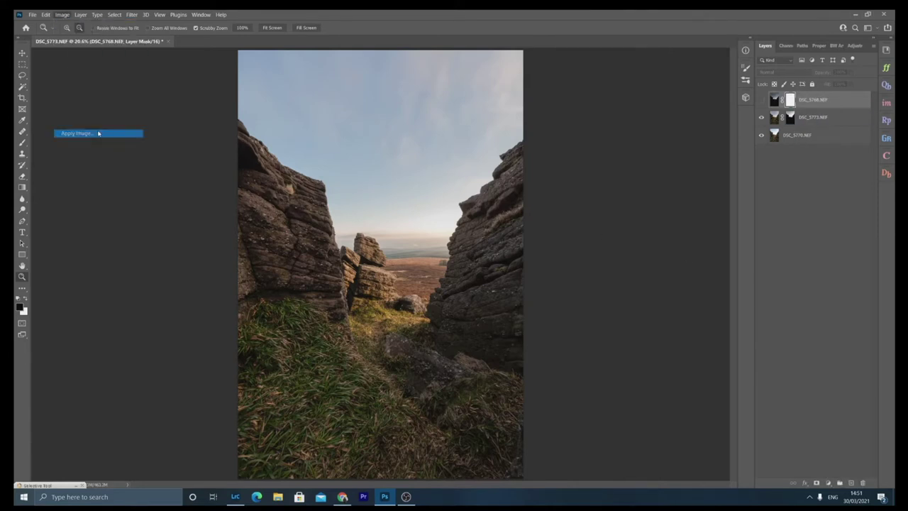
pyautogui.click(529, 141)
pyautogui.press('z')
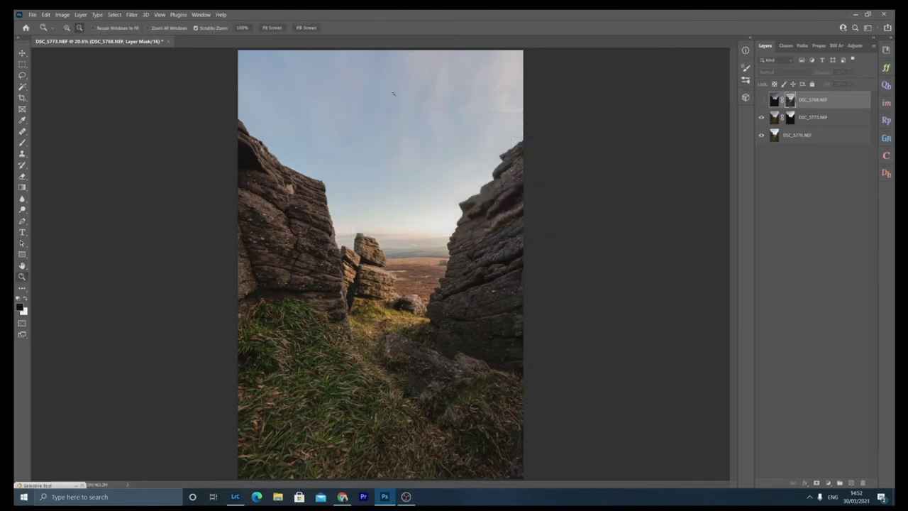
pyautogui.click(762, 100)
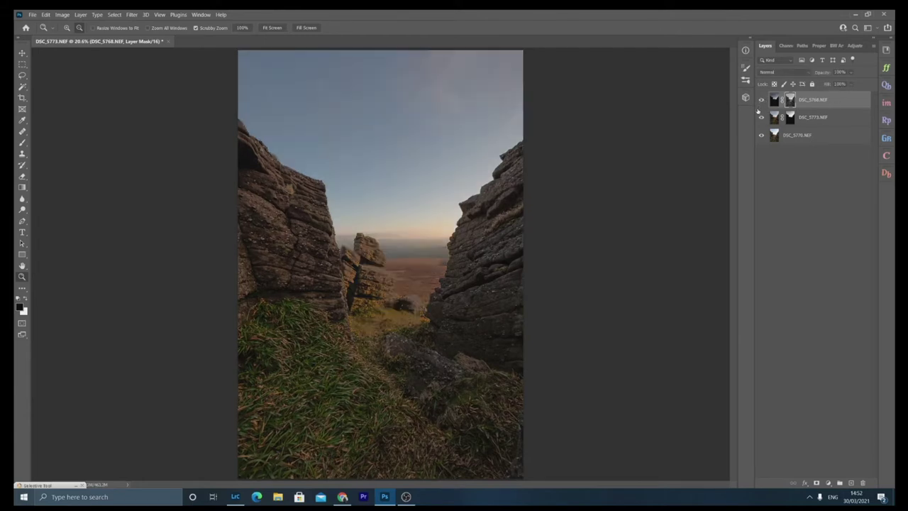
pyautogui.click(773, 100)
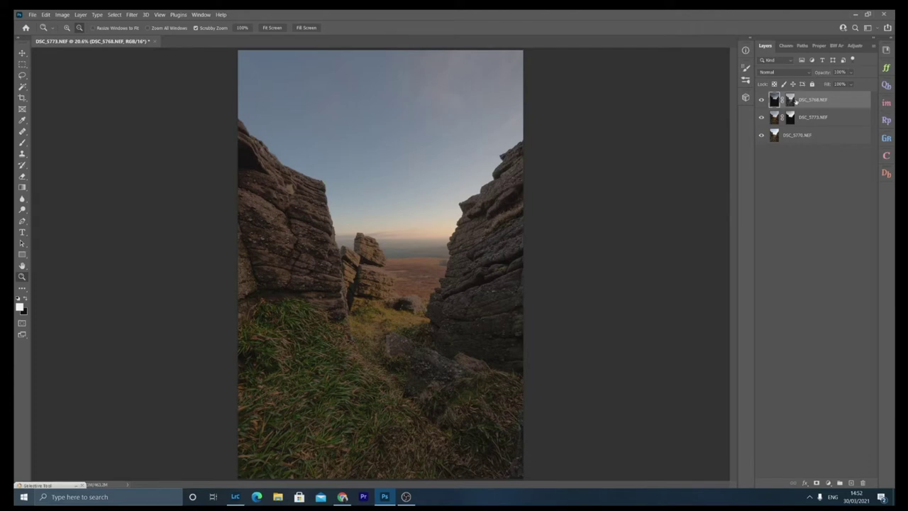
# - Display the DSC_5768.NEF layer mask on its own and darken its midtones with Levels until the rocks are nearly black
pyautogui.click(792, 100)
pyautogui.press('alt')
pyautogui.keyDown('alt'); pyautogui.click(790, 103); pyautogui.keyUp('alt')
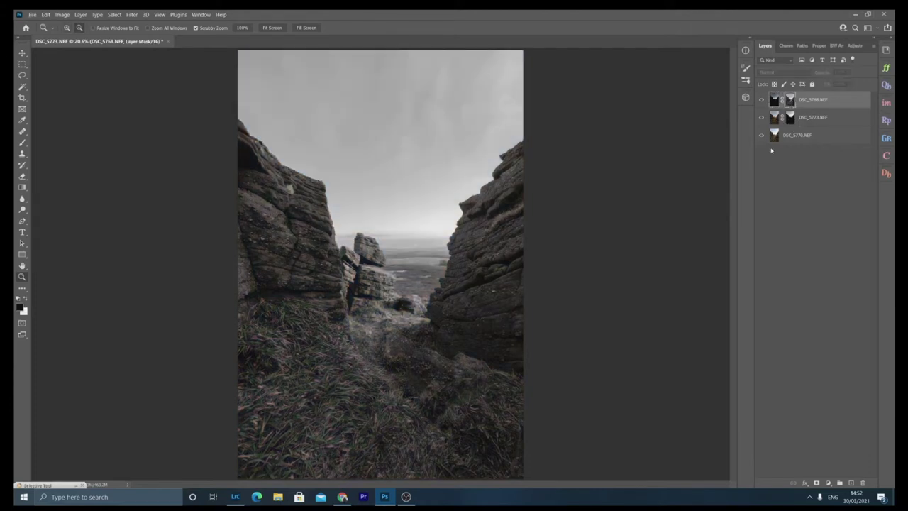
pyautogui.hotkey('ctrl', 'l')
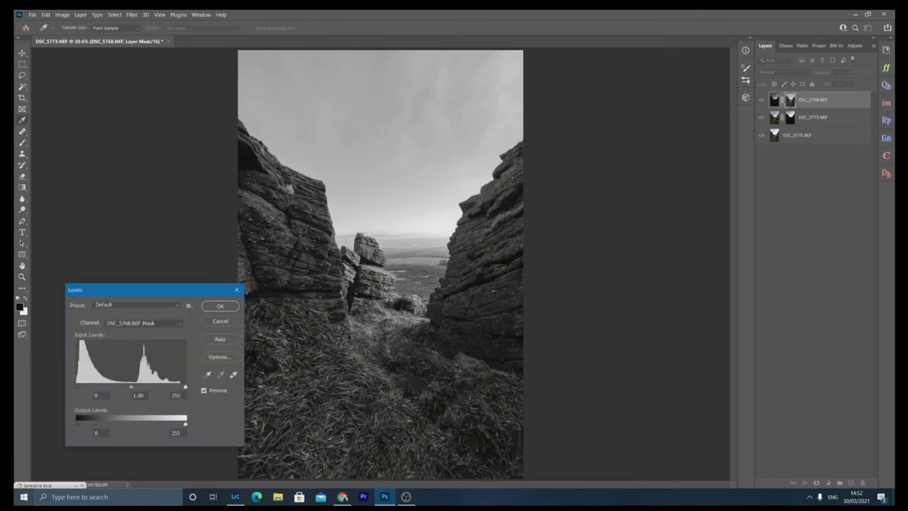
pyautogui.moveTo(131, 388); pyautogui.dragTo(158, 386)
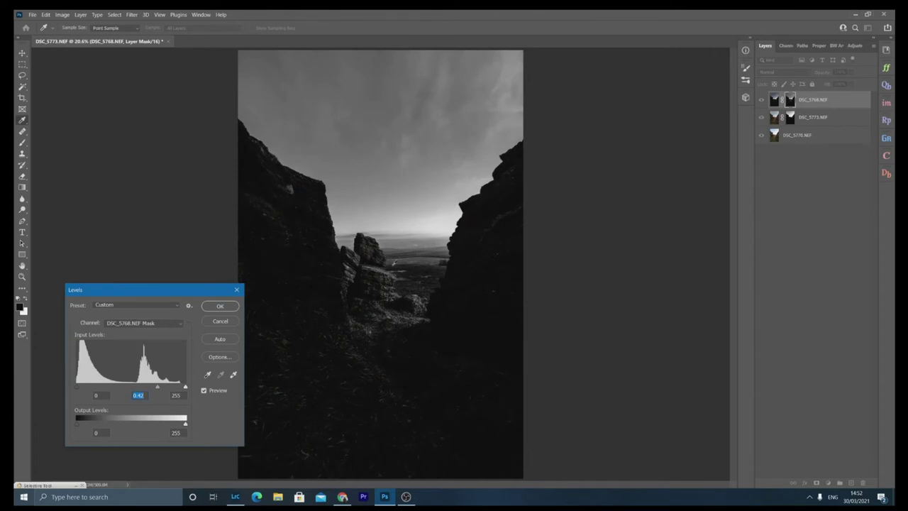
pyautogui.moveTo(157, 386); pyautogui.dragTo(163, 387)
pyautogui.click(217, 306)
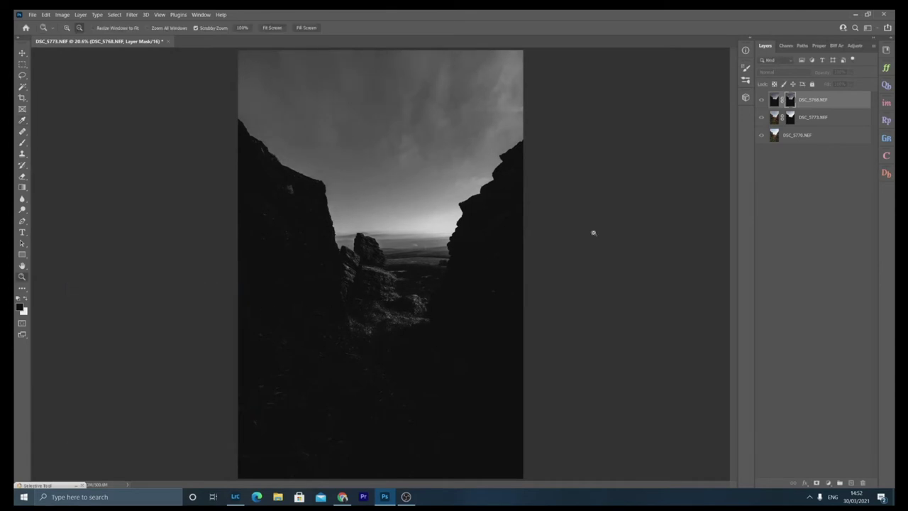
# - Return to the normal image view and compare the blend with and without the DSC_5768.NEF layer
pyautogui.click(774, 102)
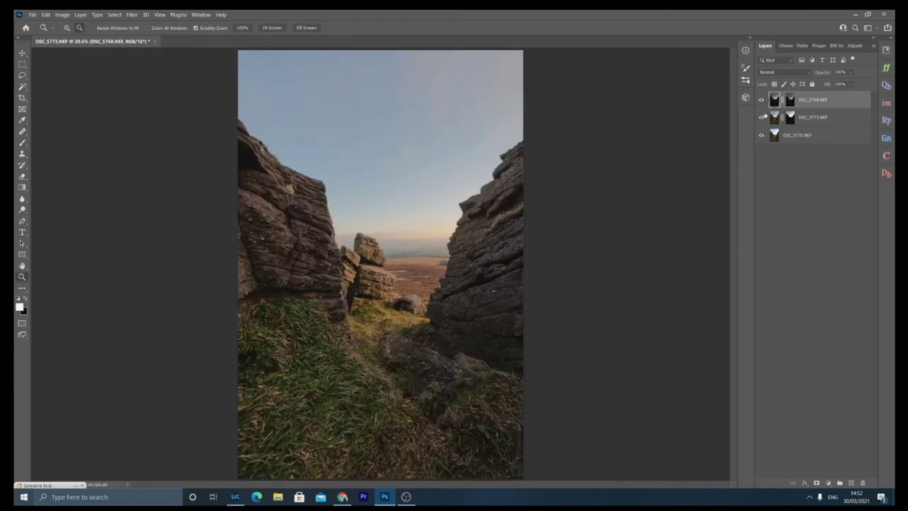
pyautogui.click(762, 100)
pyautogui.click(762, 101)
pyautogui.click(761, 100)
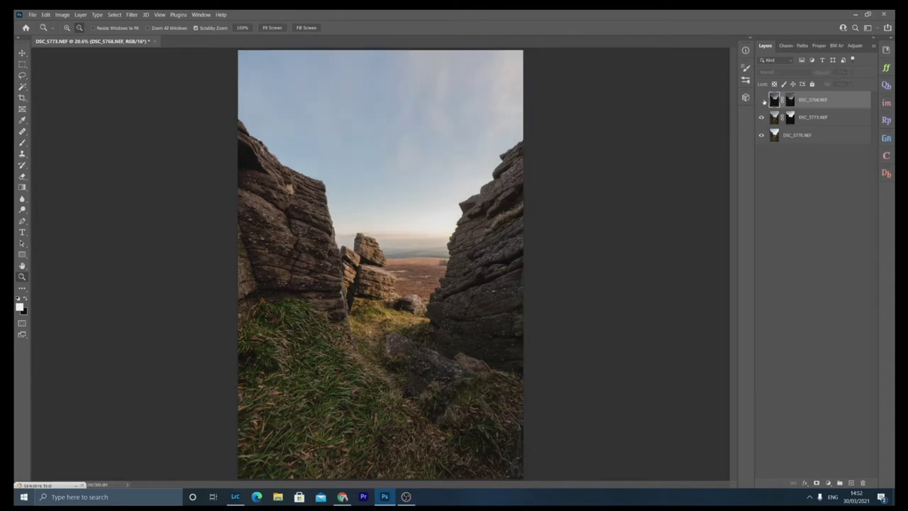
pyautogui.click(762, 101)
# - Brush black over the upper sky on the DSC_5768.NEF layer mask with an enlarged brush at 100% opacity
pyautogui.click(790, 100)
pyautogui.press('x')
pyautogui.press('b')
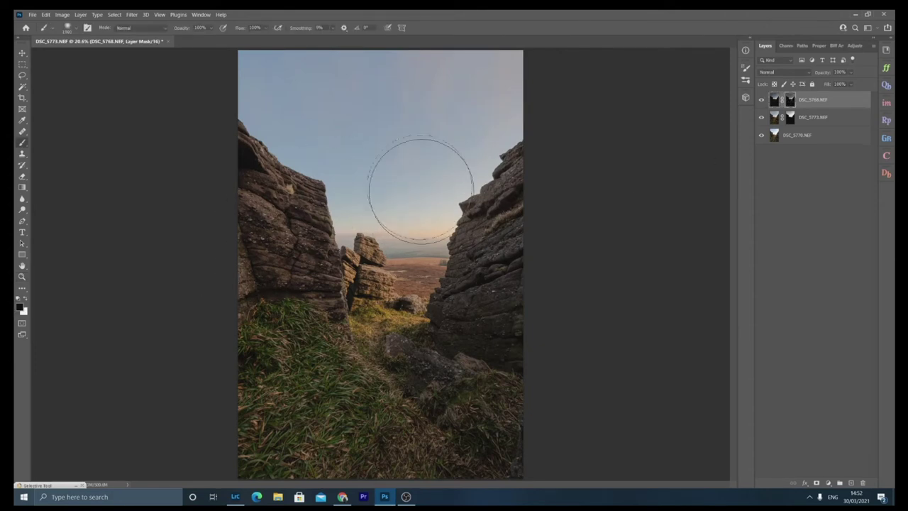
pyautogui.press(']')
pyautogui.press(']')
pyautogui.press(']')
pyautogui.press(']')
pyautogui.press(']')
pyautogui.press(']')
pyautogui.press(']')
pyautogui.press(']')
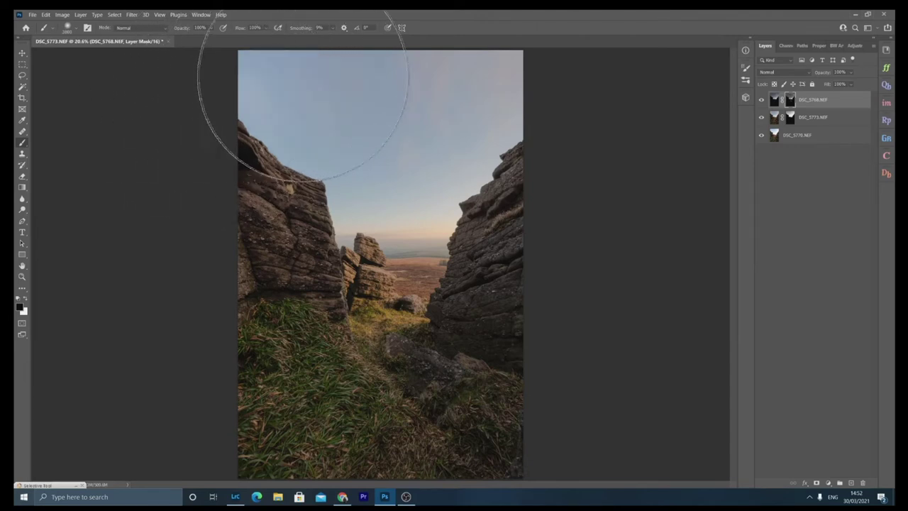
pyautogui.moveTo(368, 73)
pyautogui.mouseDown()
pyautogui.moveTo(543, 61)
pyautogui.moveTo(199, 119)
pyautogui.mouseUp()
# - Brush black over the central rocks and grass on the DSC_5768.NEF layer mask with a smaller brush
pyautogui.click(25, 278)
pyautogui.moveTo(375, 262); pyautogui.dragTo(394, 272)
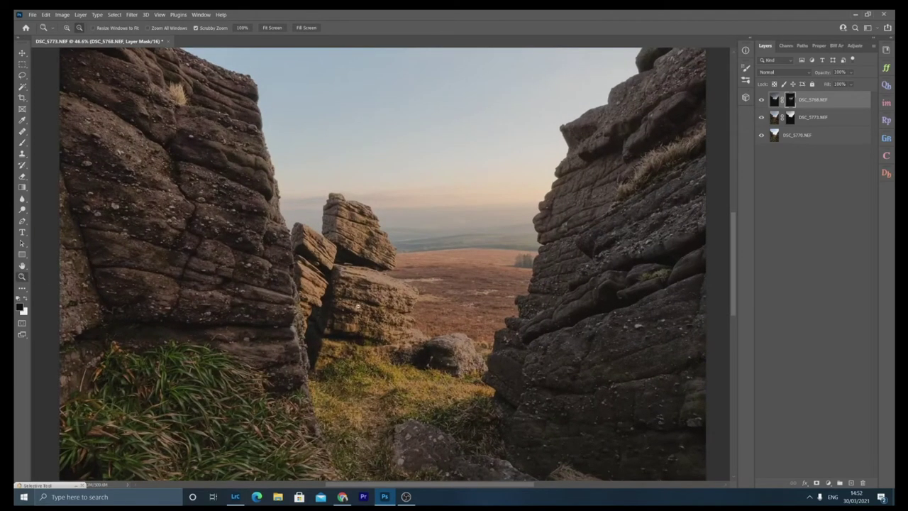
pyautogui.press('b')
pyautogui.press('[')
pyautogui.press('[')
pyautogui.press('[')
pyautogui.press('[')
pyautogui.press('[')
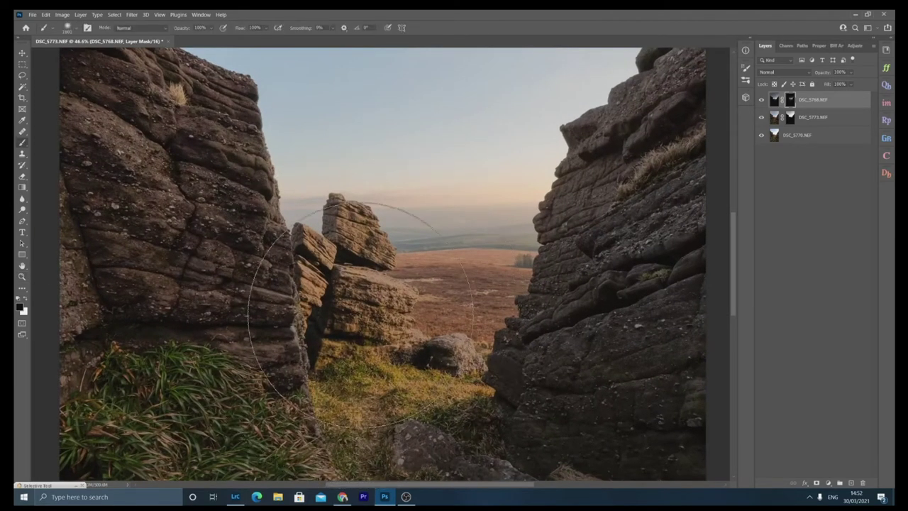
pyautogui.press('[')
pyautogui.press('[')
pyautogui.press('[')
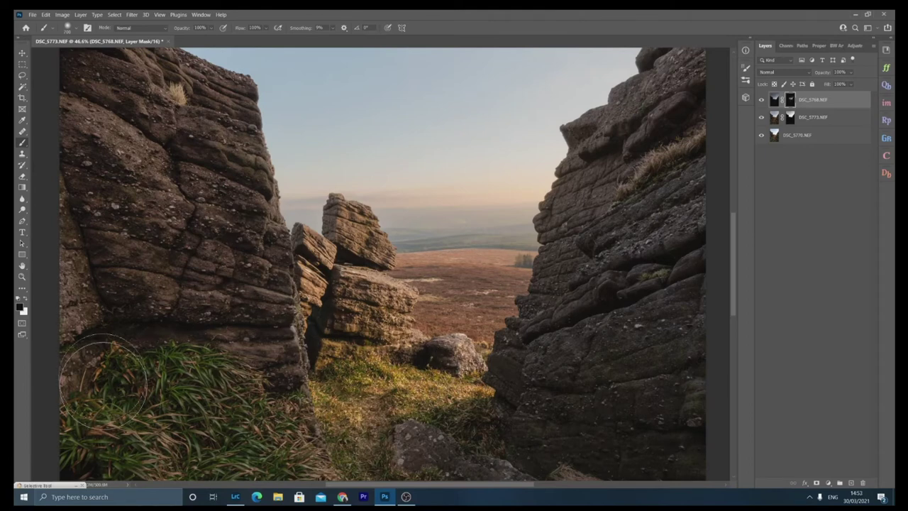
# - Lower the DSC_5768.NEF layer's opacity to 34% while comparing the image with and without the layer
pyautogui.click(22, 277)
pyautogui.hotkey('ctrl', '0')
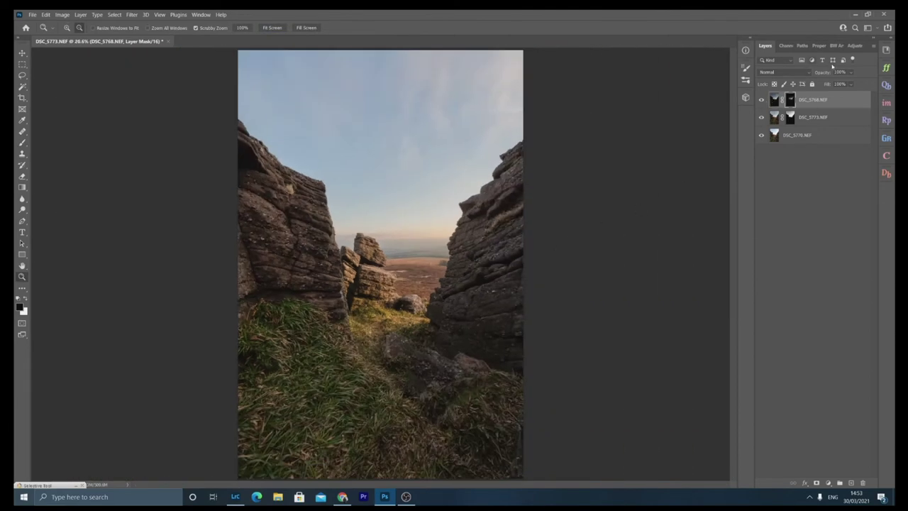
pyautogui.moveTo(825, 74); pyautogui.dragTo(816, 76)
pyautogui.click(762, 99)
pyautogui.click(761, 99)
pyautogui.click(452, 240)
pyautogui.click(762, 100)
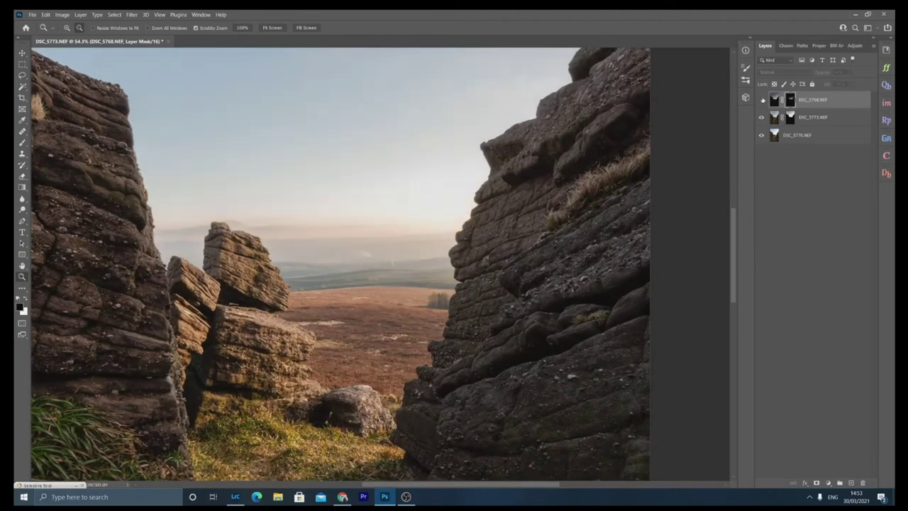
pyautogui.click(761, 99)
pyautogui.moveTo(815, 73); pyautogui.dragTo(808, 75)
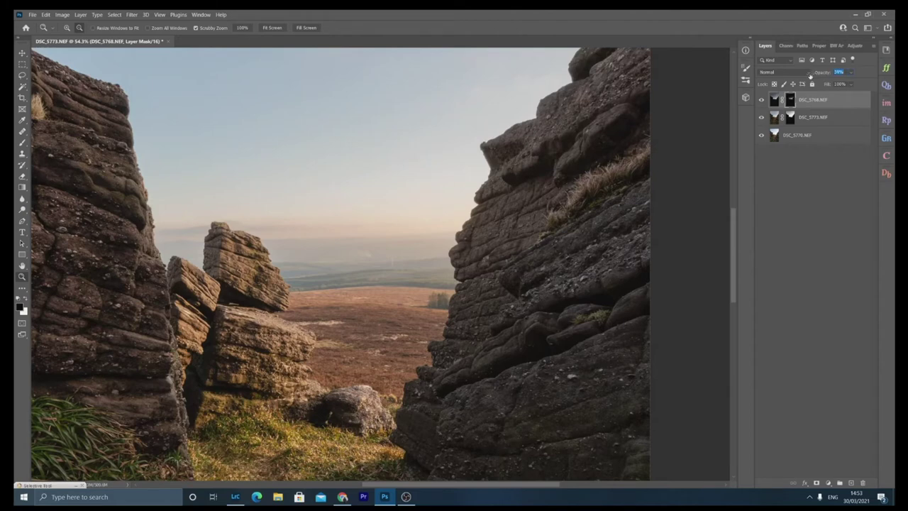
pyautogui.click(273, 27)
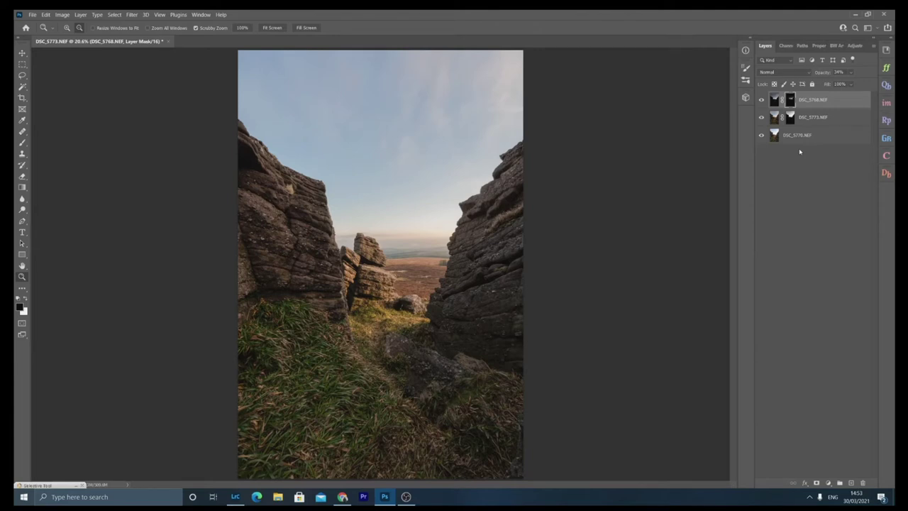
pyautogui.hotkey('ctrl', 'shift', 'alt', 'e')
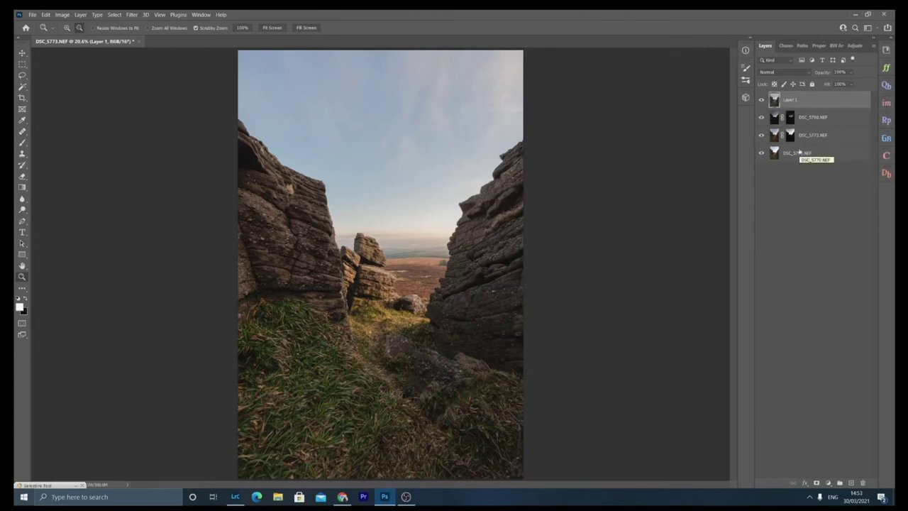
pyautogui.rightClick(813, 104)
pyautogui.click(820, 210)
pyautogui.click(132, 14)
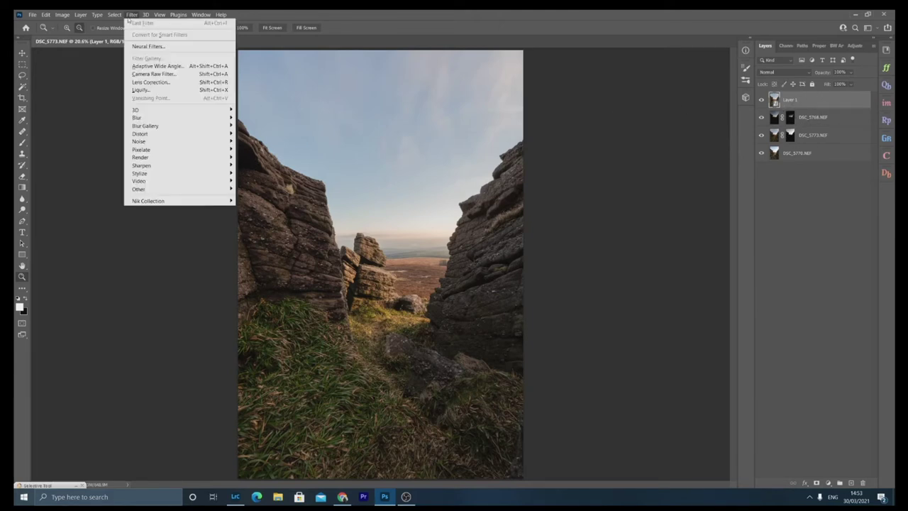
pyautogui.click(154, 74)
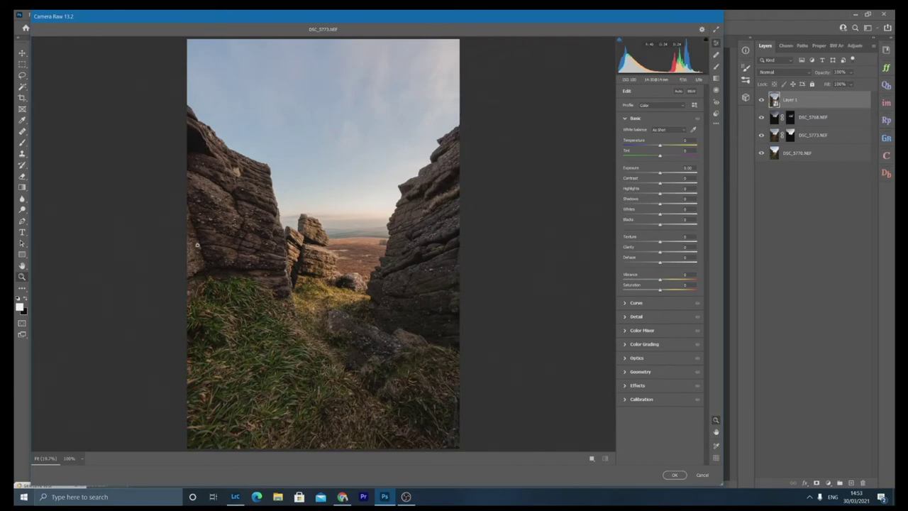
pyautogui.click(702, 476)
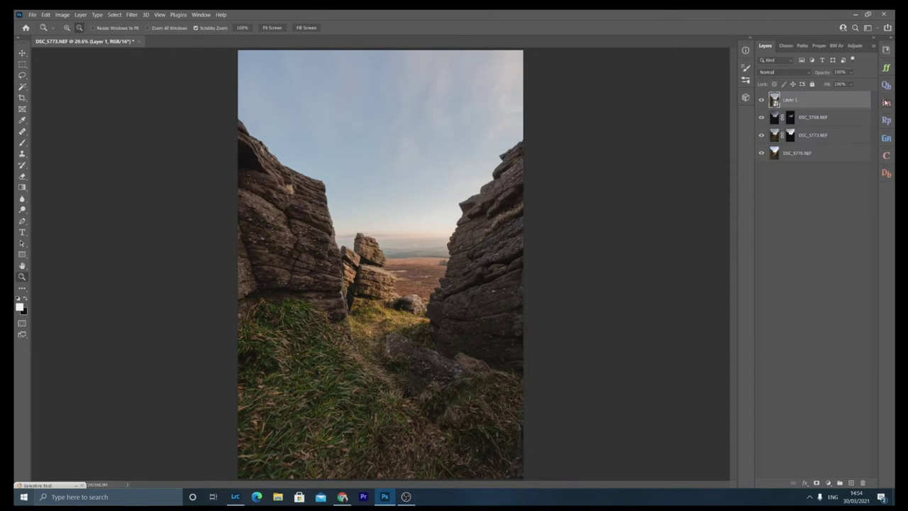
pyautogui.click(816, 146)
pyautogui.moveTo(794, 103); pyautogui.dragTo(867, 483)
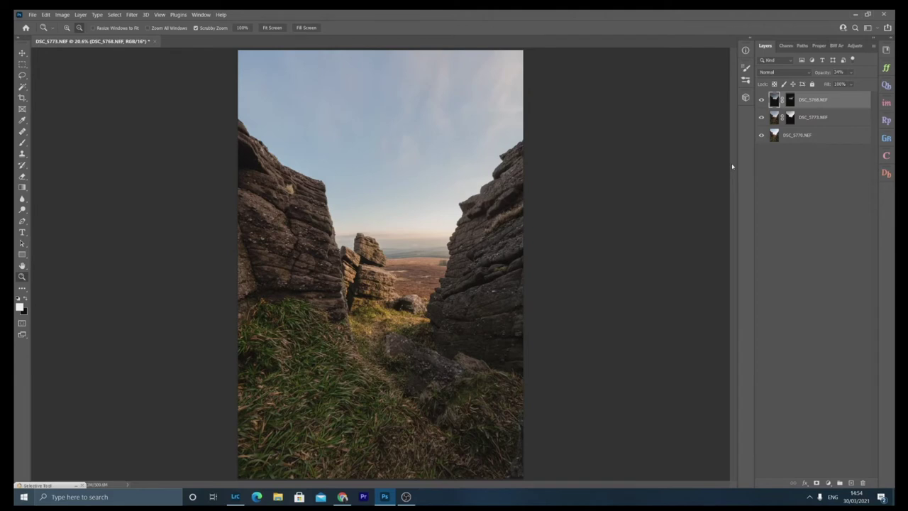
# - Stamp all visible layers into a new merged layer on top and convert it to a smart object
pyautogui.hotkey('ctrl', 'shift', 'alt', 'e')
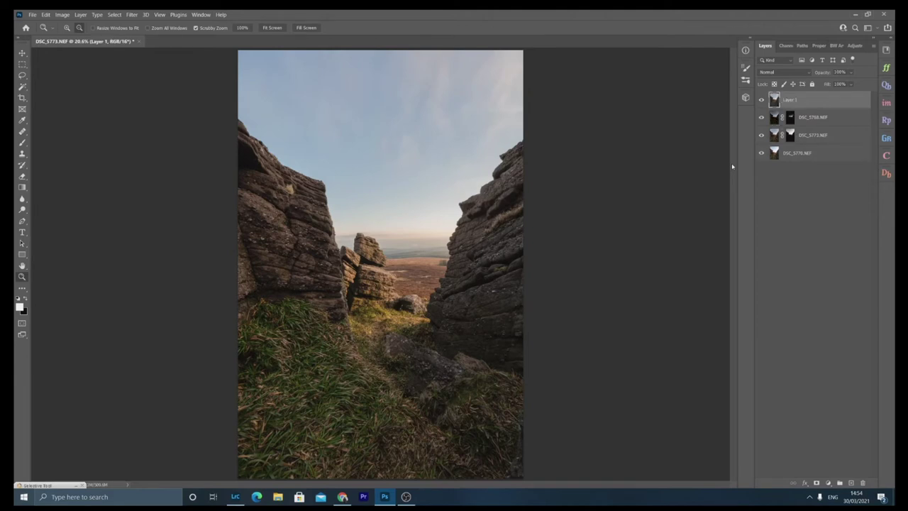
pyautogui.rightClick(775, 99)
pyautogui.click(816, 210)
# - In the Camera Raw Filter, add a graduated filter down the sky with Contrast +10, Highlights -30, Clarity +23, Texture +14 and Blacks -23
pyautogui.click(134, 13)
pyautogui.click(179, 73)
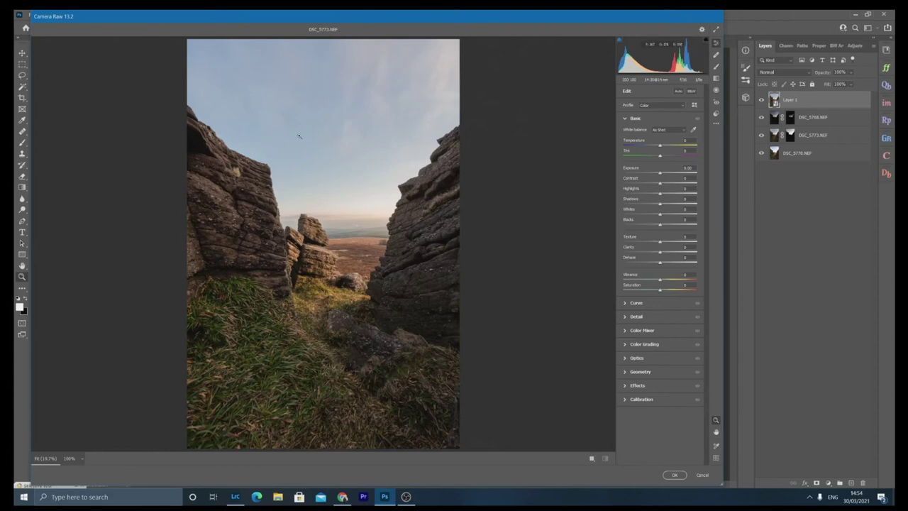
pyautogui.click(715, 78)
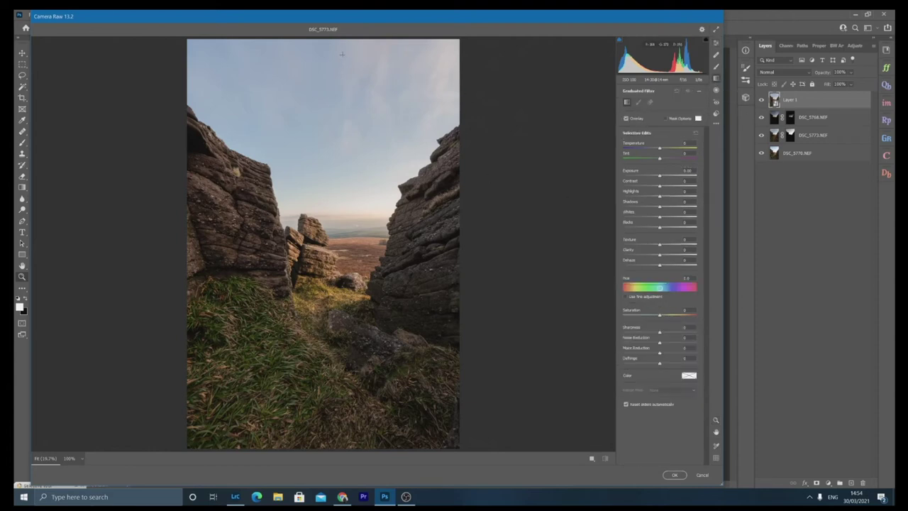
pyautogui.moveTo(334, 40); pyautogui.dragTo(334, 157)
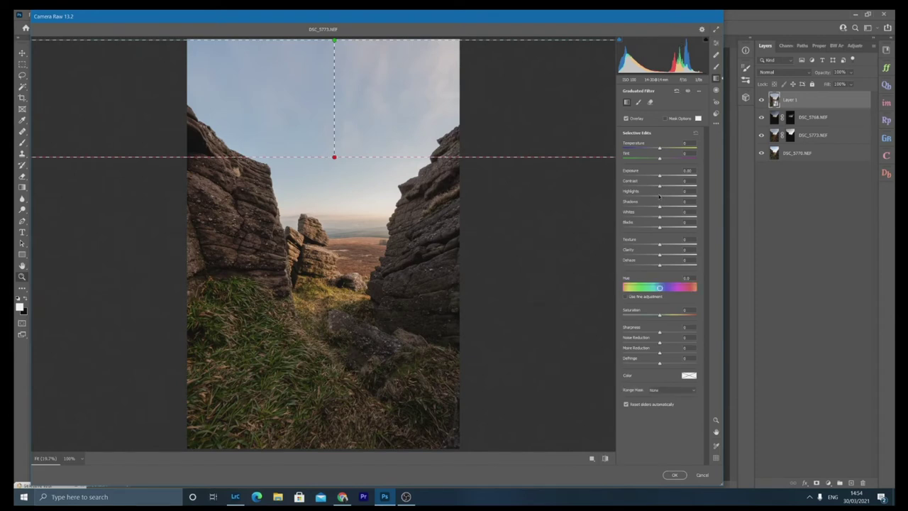
pyautogui.moveTo(655, 196); pyautogui.dragTo(648, 194)
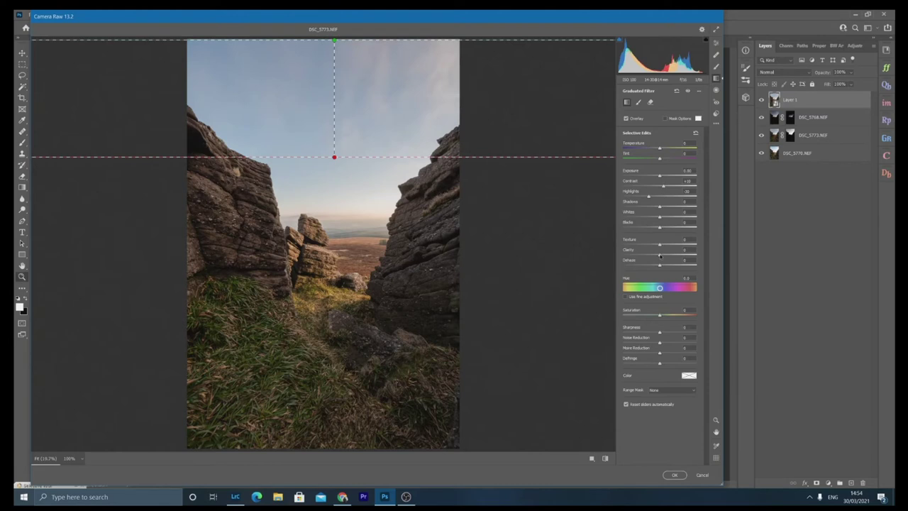
pyautogui.moveTo(662, 255); pyautogui.dragTo(668, 256)
pyautogui.moveTo(659, 244); pyautogui.dragTo(651, 227)
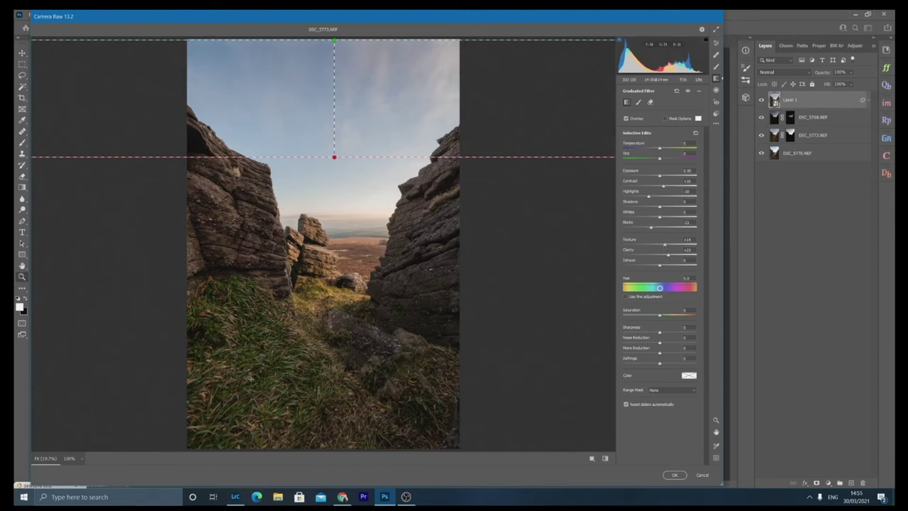
# - Add a slanted graduated filter rising from the bottom of the grassy foreground and reduce its Shadows
pyautogui.moveTo(265, 450); pyautogui.dragTo(300, 323)
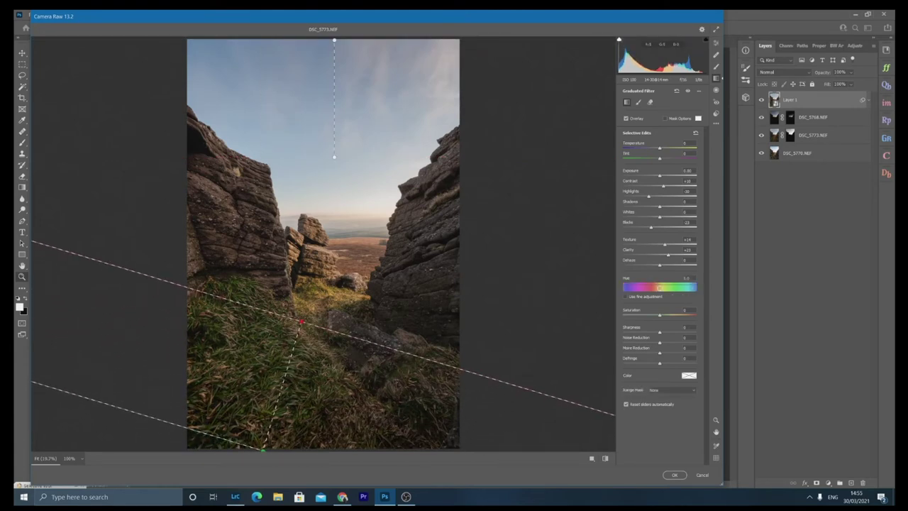
pyautogui.moveTo(660, 207); pyautogui.dragTo(650, 207)
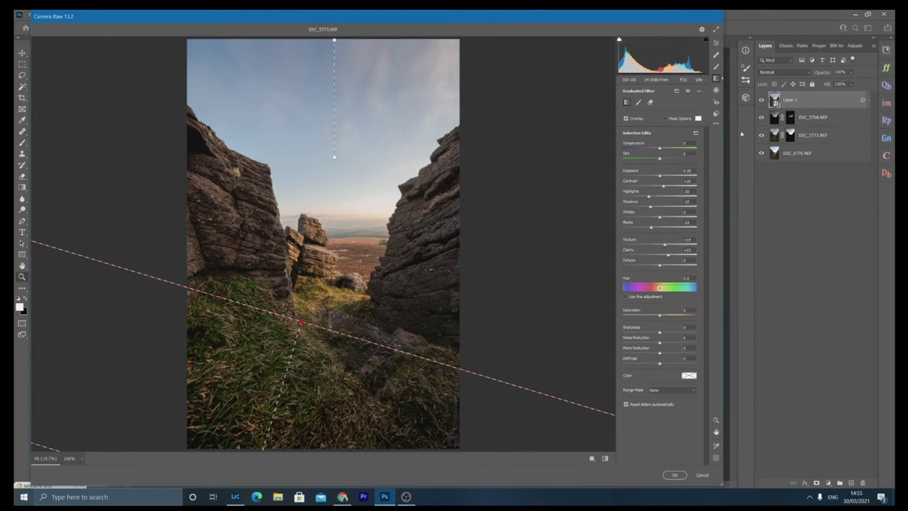
# - Add a wide radial filter centred on the left rock face with Shadows +33 and Highlights +13
pyautogui.click(716, 90)
pyautogui.moveTo(271, 262); pyautogui.dragTo(400, 345)
pyautogui.moveTo(271, 263); pyautogui.dragTo(260, 248)
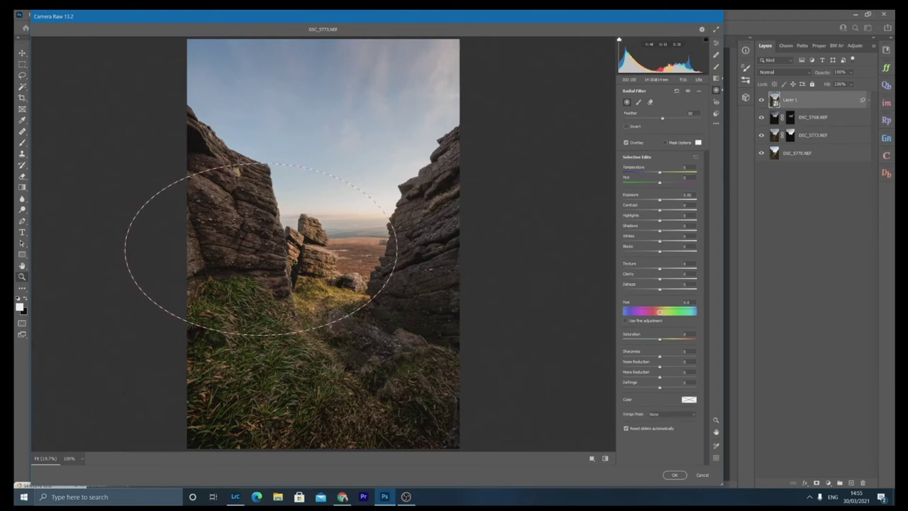
pyautogui.moveTo(659, 231)
pyautogui.mouseDown()
pyautogui.moveTo(674, 233)
pyautogui.moveTo(667, 223)
pyautogui.mouseUp()
pyautogui.moveTo(667, 223); pyautogui.dragTo(664, 223)
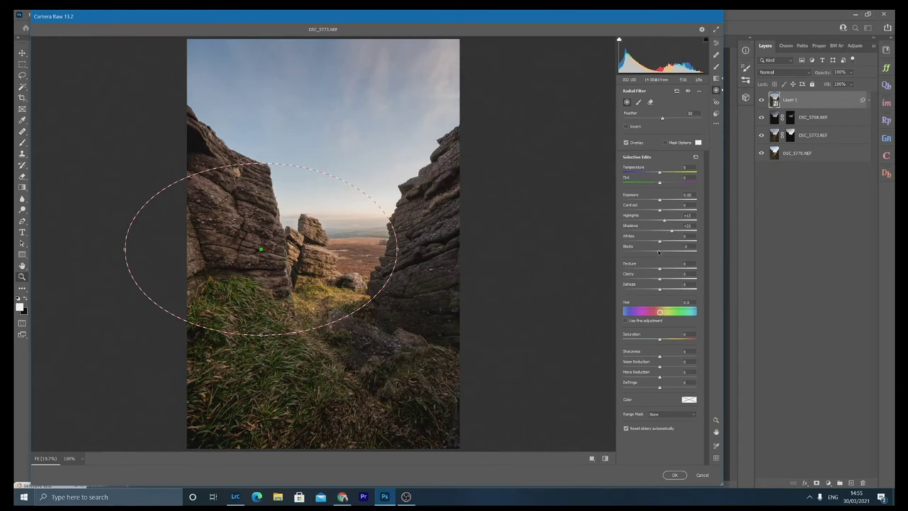
pyautogui.click(716, 42)
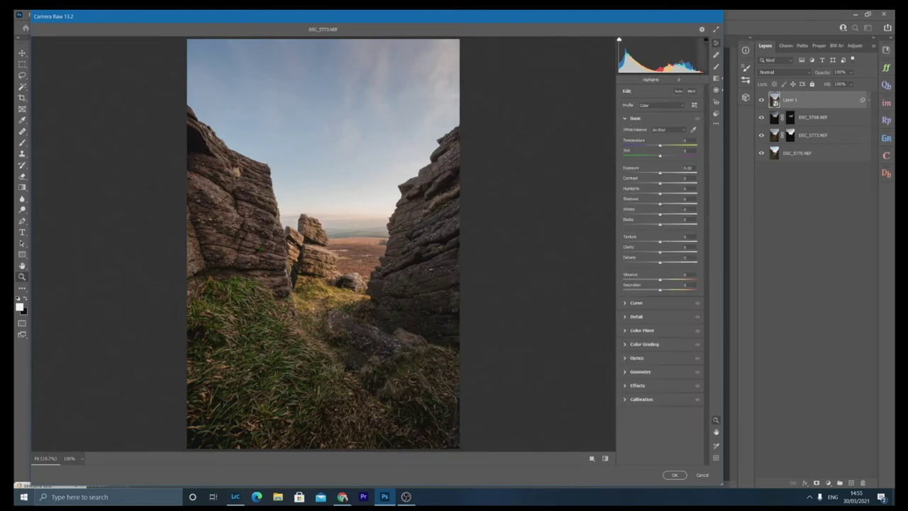
# - In the Color Mixer, shift the Yellows hue towards orange and set the Blues saturation to -23 and luminance to -21
pyautogui.click(624, 331)
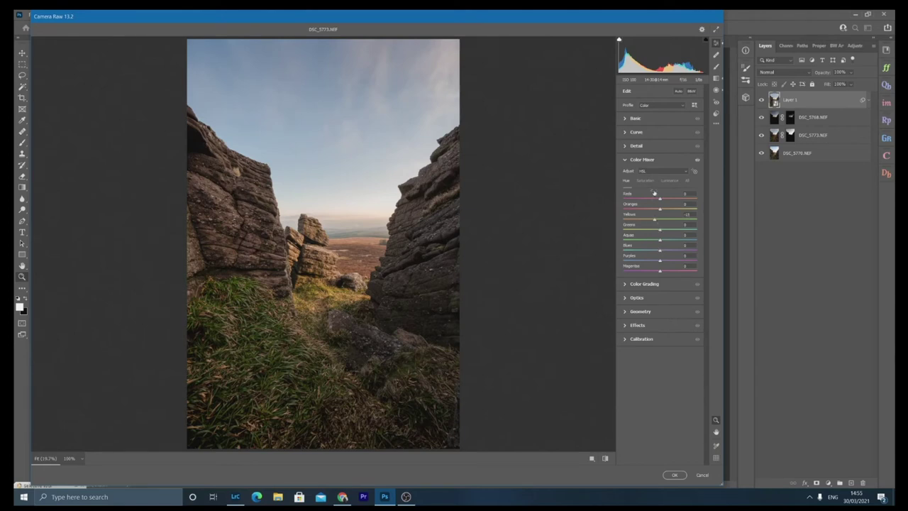
pyautogui.click(651, 181)
pyautogui.moveTo(661, 251); pyautogui.dragTo(651, 252)
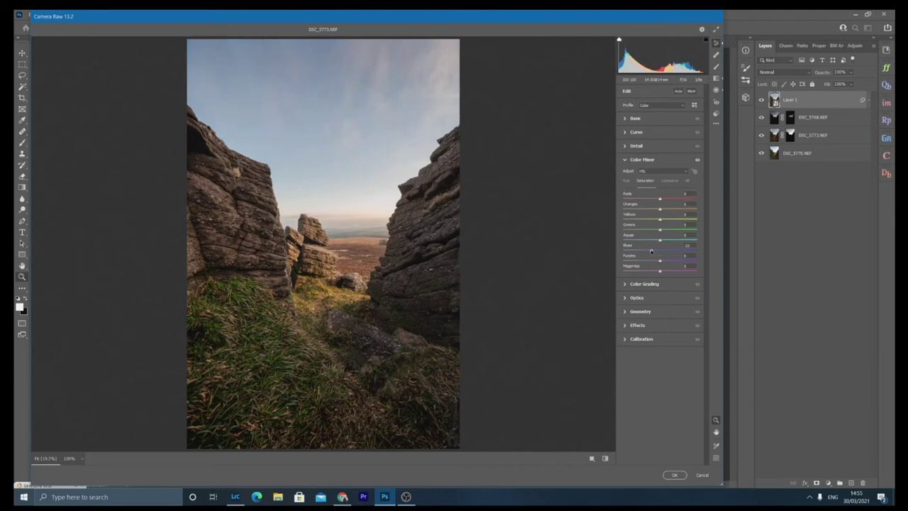
pyautogui.click(670, 180)
pyautogui.moveTo(660, 251); pyautogui.dragTo(651, 251)
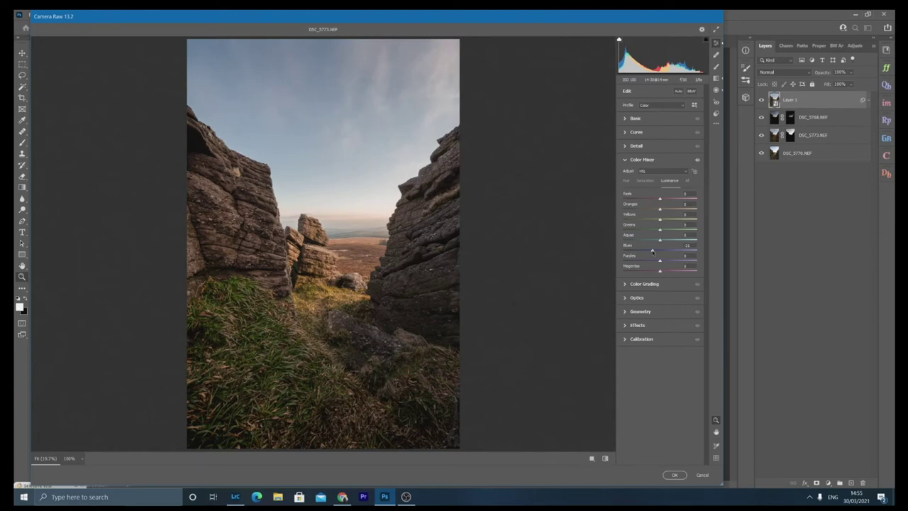
# - Lower the Oranges hue slightly and set the Oranges saturation to +7 in the Color Mixer
pyautogui.moveTo(659, 220)
pyautogui.mouseDown()
pyautogui.moveTo(648, 217)
pyautogui.moveTo(665, 224)
pyautogui.moveTo(658, 228)
pyautogui.mouseUp()
pyautogui.click(644, 185)
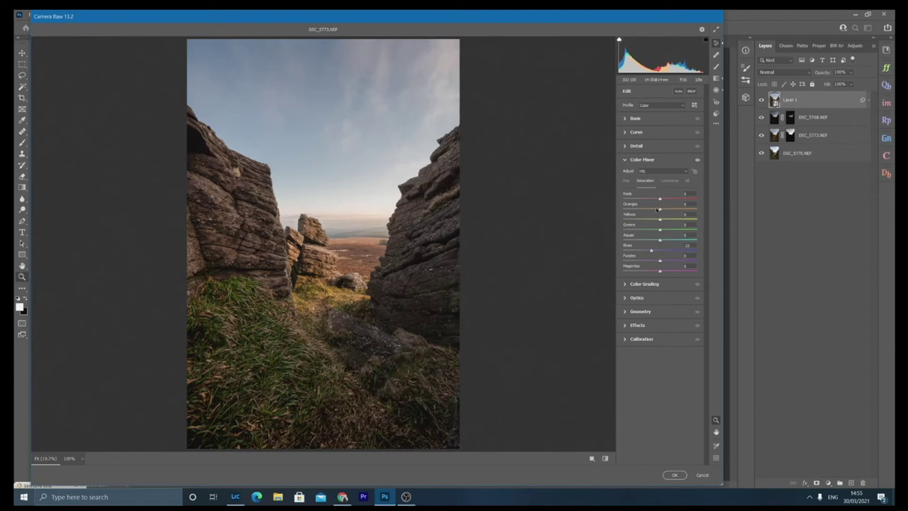
pyautogui.click(627, 181)
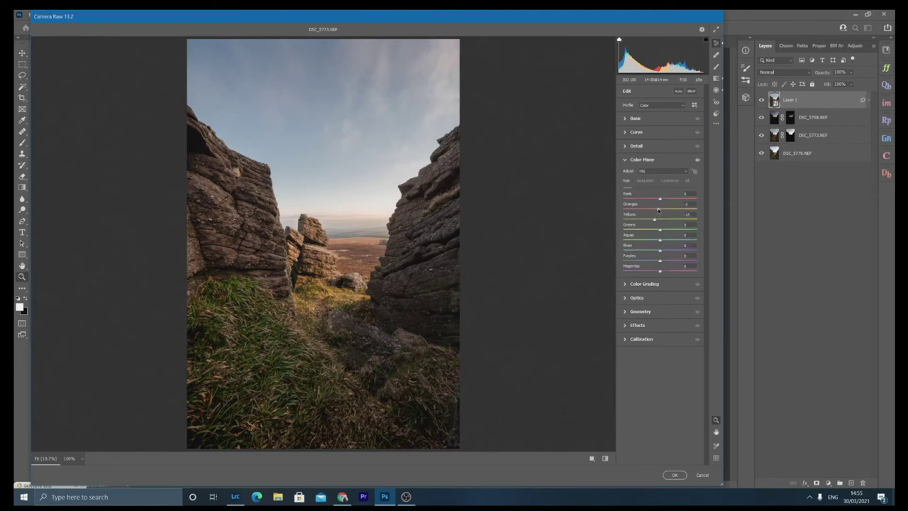
pyautogui.click(647, 181)
pyautogui.moveTo(661, 210); pyautogui.dragTo(663, 211)
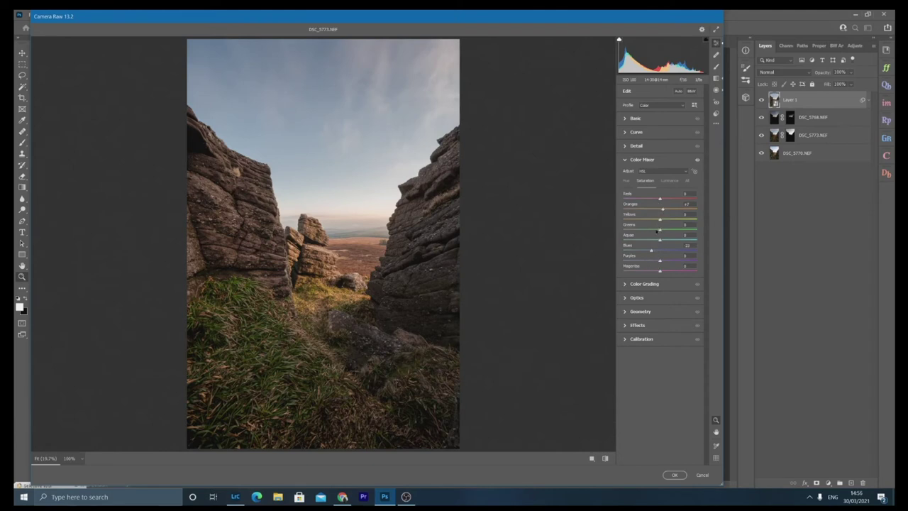
# - Brighten the grass by raising the Greens luminance moderately and setting the Yellows luminance to +7
pyautogui.moveTo(660, 230)
pyautogui.mouseDown()
pyautogui.moveTo(677, 231)
pyautogui.moveTo(663, 235)
pyautogui.mouseUp()
pyautogui.click(672, 181)
pyautogui.moveTo(660, 230); pyautogui.dragTo(678, 230)
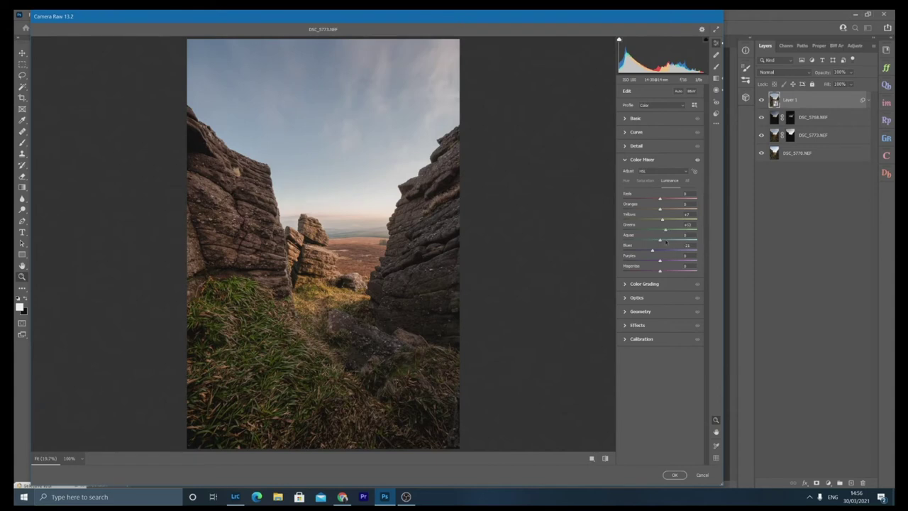
# - Test a slightly warmer temperature, fine-tune the overall contrast, and apply the Camera Raw Filter to Layer 1
pyautogui.click(627, 161)
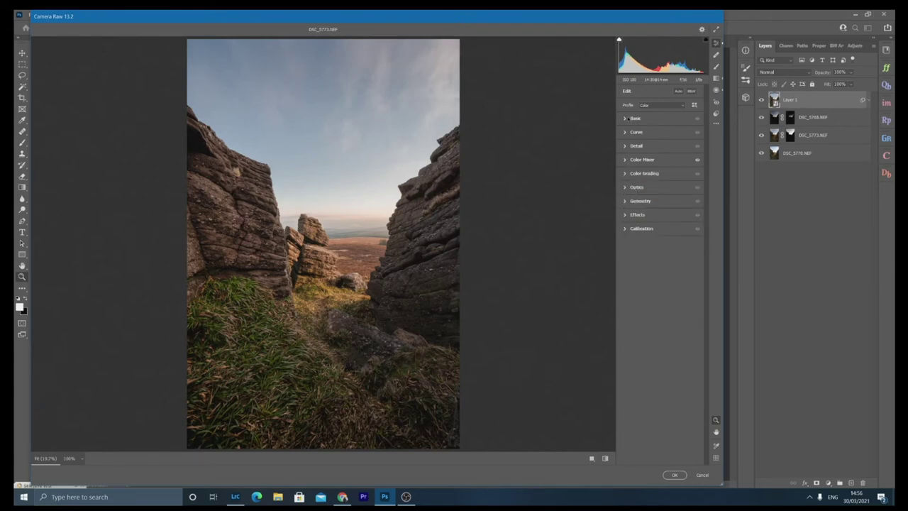
pyautogui.click(626, 119)
pyautogui.moveTo(660, 146); pyautogui.dragTo(662, 146)
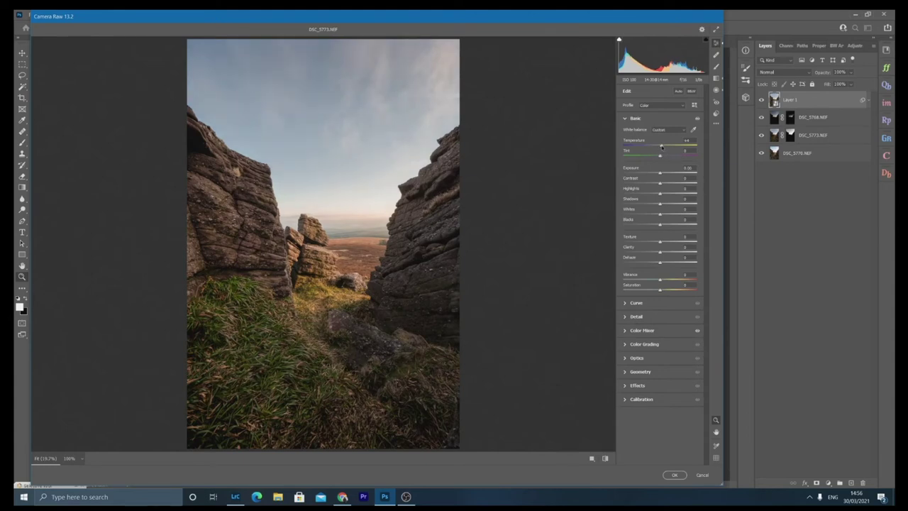
pyautogui.moveTo(662, 146); pyautogui.dragTo(660, 146)
pyautogui.moveTo(659, 183); pyautogui.dragTo(661, 185)
pyautogui.click(674, 474)
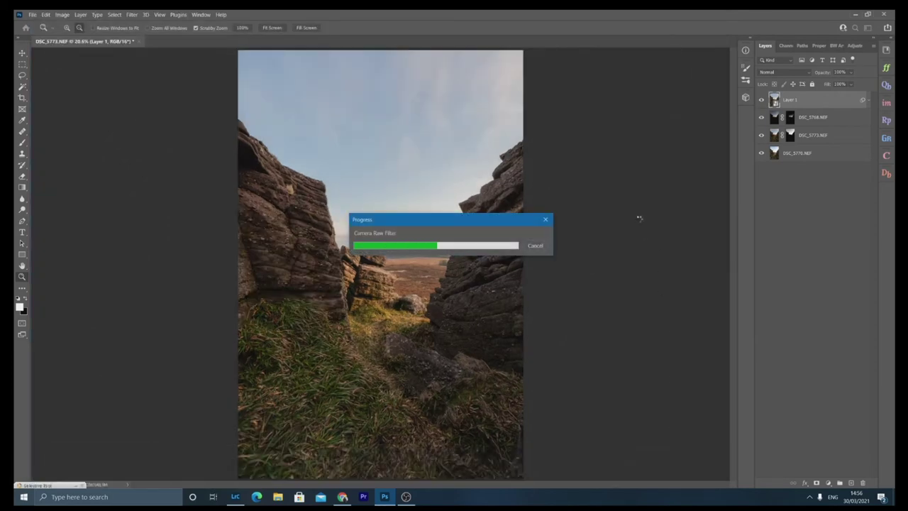
# - Toggle the visibility of Layer 1 to compare the image before and after the Camera Raw adjustments
pyautogui.click(763, 101)
pyautogui.click(763, 100)
pyautogui.click(763, 101)
pyautogui.click(764, 101)
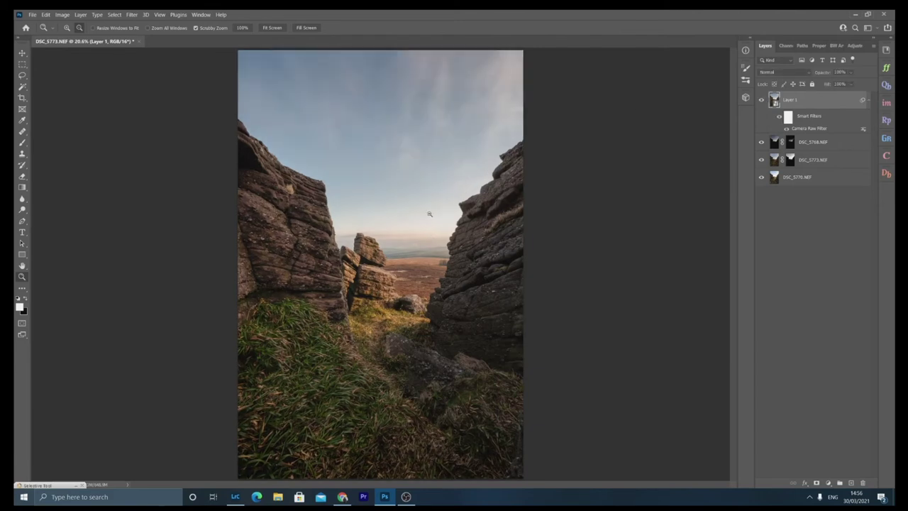
pyautogui.click(763, 101)
pyautogui.click(763, 101)
pyautogui.click(763, 100)
pyautogui.click(763, 100)
# - Open Layer 1 in Color Efex Pro 4 from the Nik Collection as a smart filter and choose the Skylight Filter
pyautogui.click(127, 15)
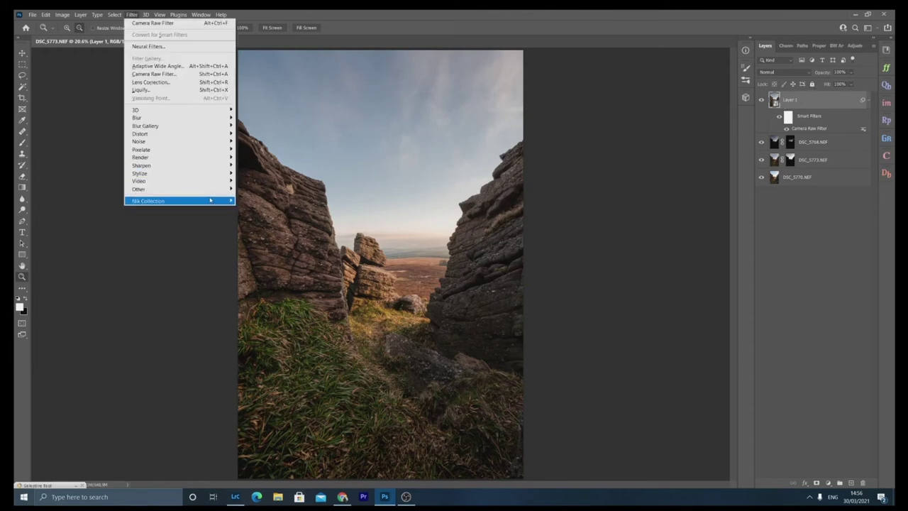
pyautogui.moveTo(210, 201)
pyautogui.click(259, 209)
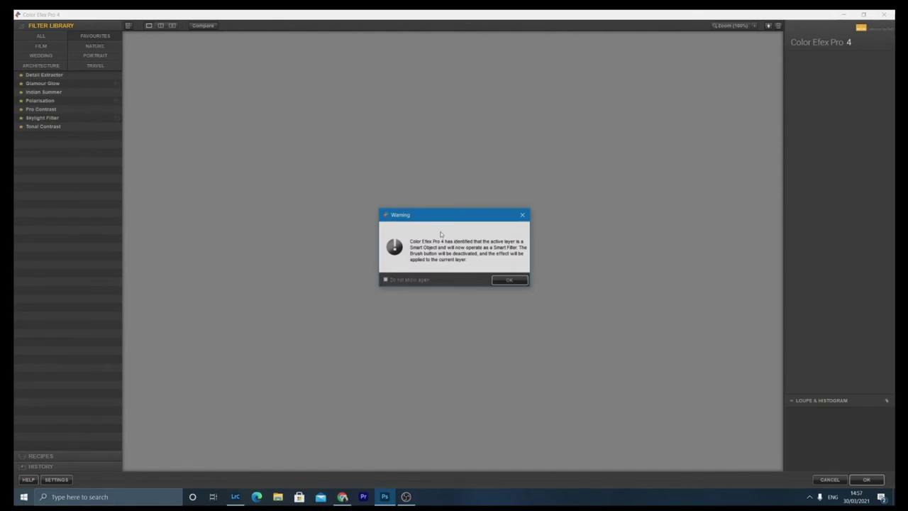
pyautogui.click(509, 280)
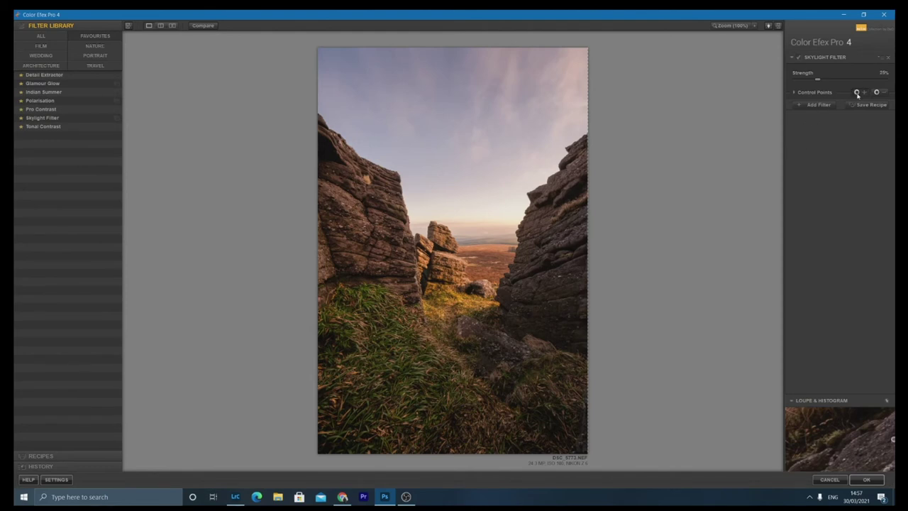
# - Place three Skylight Filter control points, two high in the sky and one above the horizon, and set Strength to 23%
pyautogui.click(529, 94)
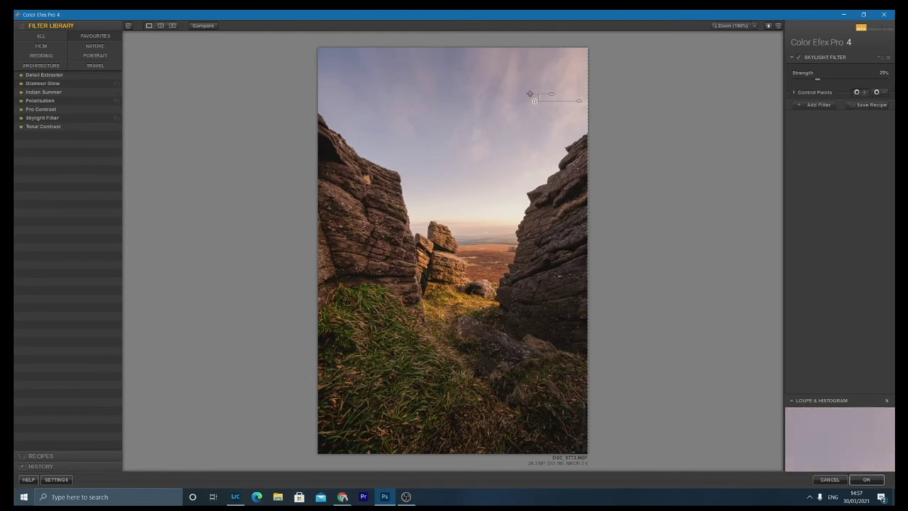
pyautogui.moveTo(558, 98)
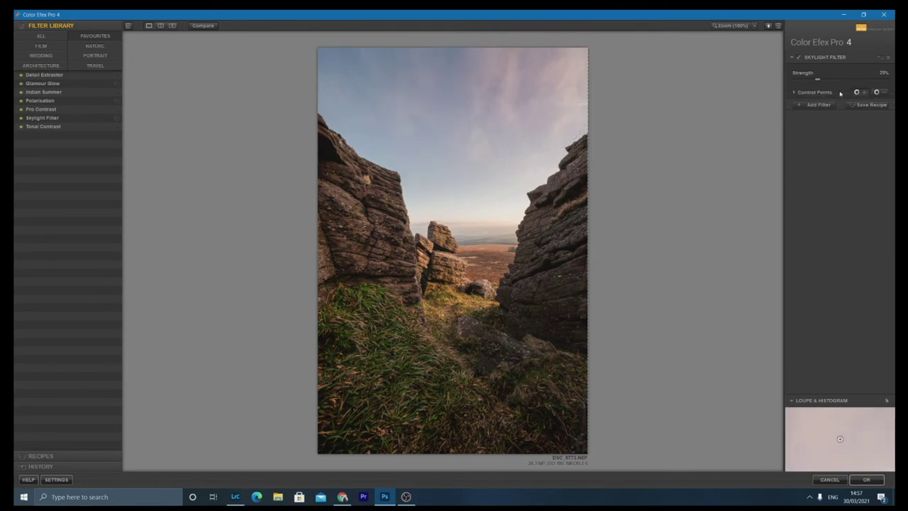
pyautogui.click(368, 91)
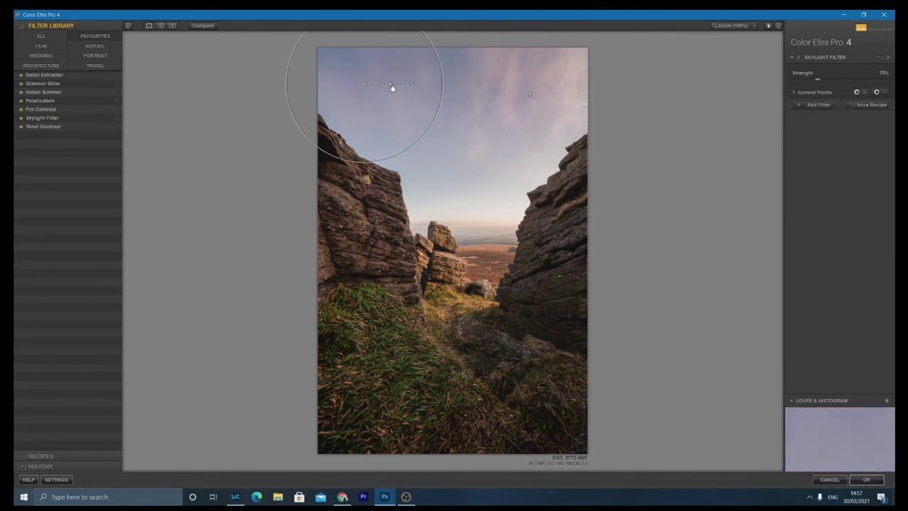
pyautogui.click(505, 196)
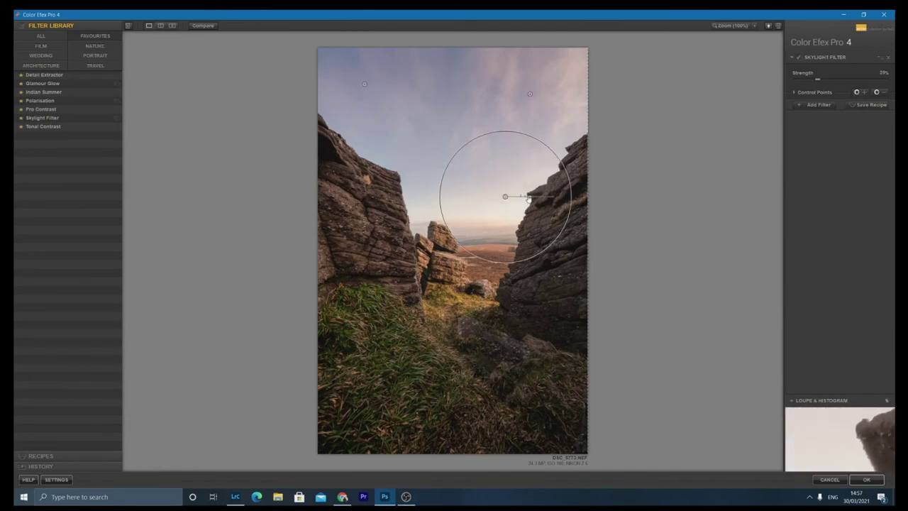
pyautogui.moveTo(507, 198); pyautogui.dragTo(500, 180)
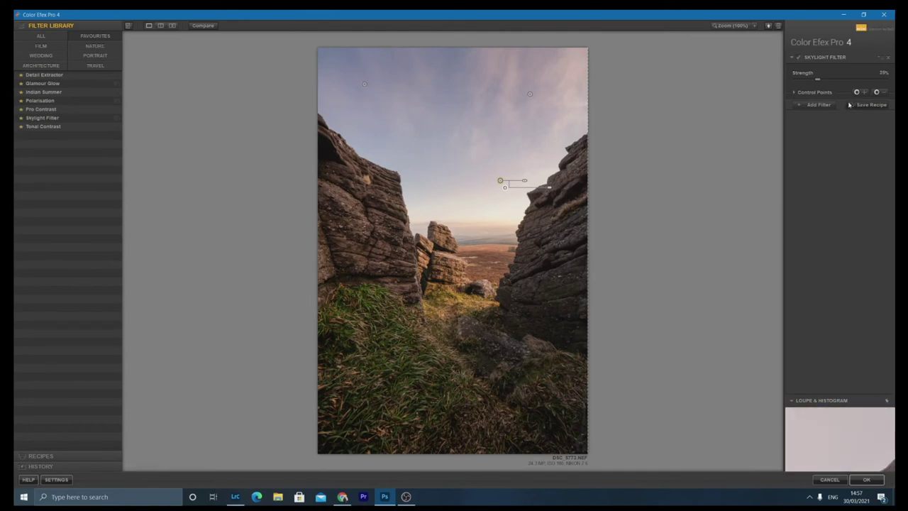
pyautogui.moveTo(822, 82); pyautogui.dragTo(815, 82)
pyautogui.moveTo(815, 82); pyautogui.dragTo(816, 83)
# - Add a Pro Contrast filter with Correct Contrast 4% and Dynamic Contrast 16%
pyautogui.click(816, 104)
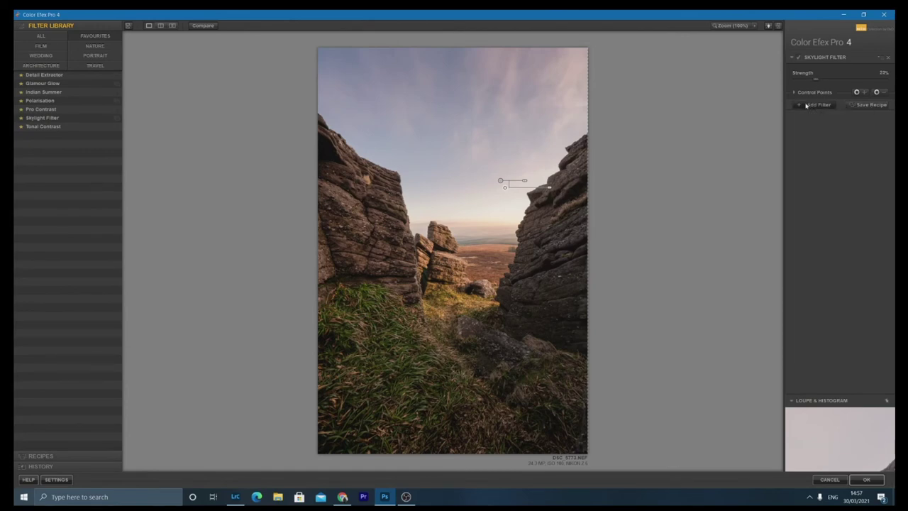
pyautogui.click(47, 112)
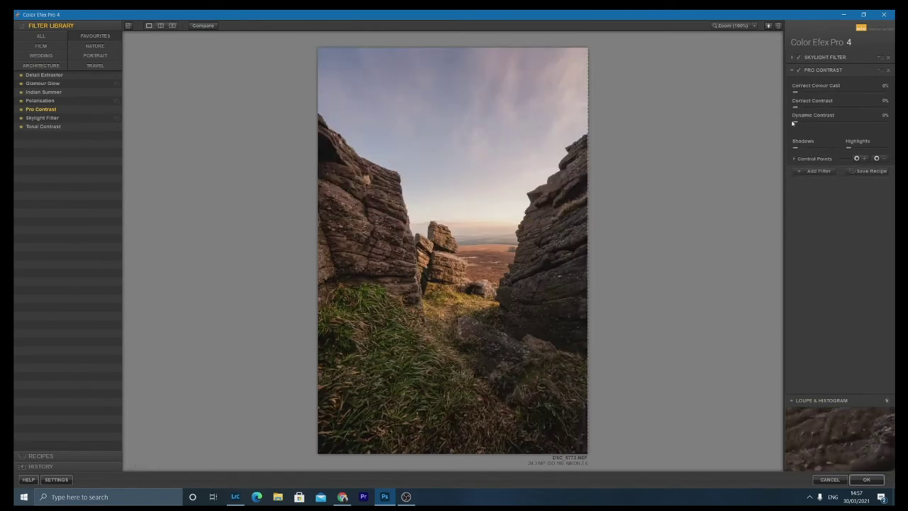
pyautogui.moveTo(796, 124)
pyautogui.mouseDown()
pyautogui.moveTo(813, 127)
pyautogui.moveTo(800, 108)
pyautogui.mouseUp()
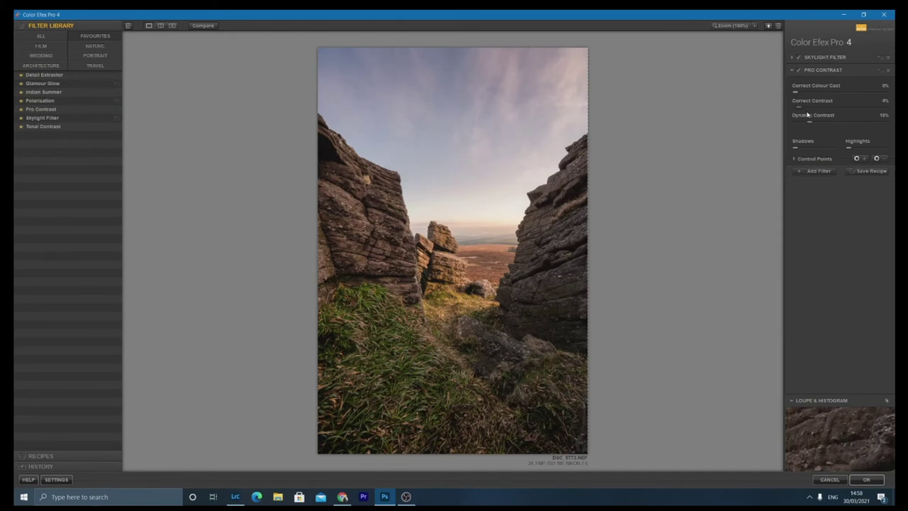
# - Place Pro Contrast control points on the central rock gap, the left rock face and the foreground grass, and apply the filters
pyautogui.click(857, 158)
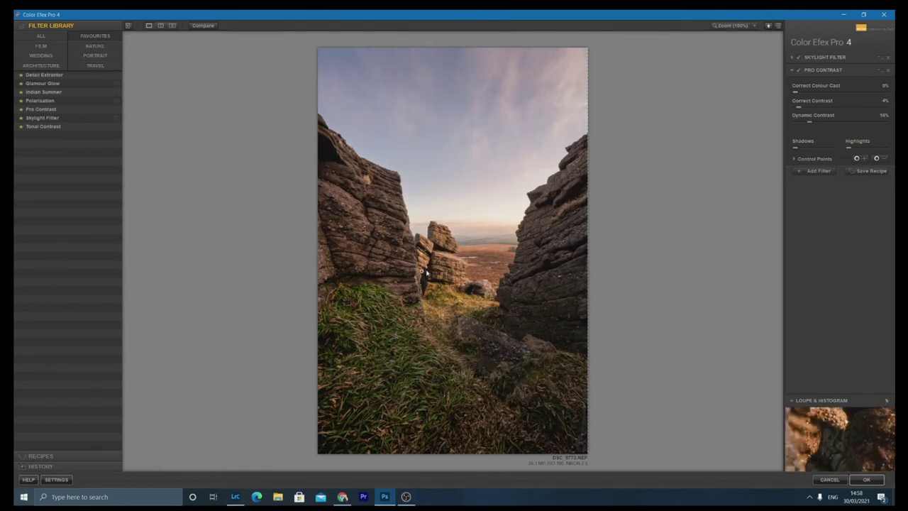
pyautogui.click(424, 276)
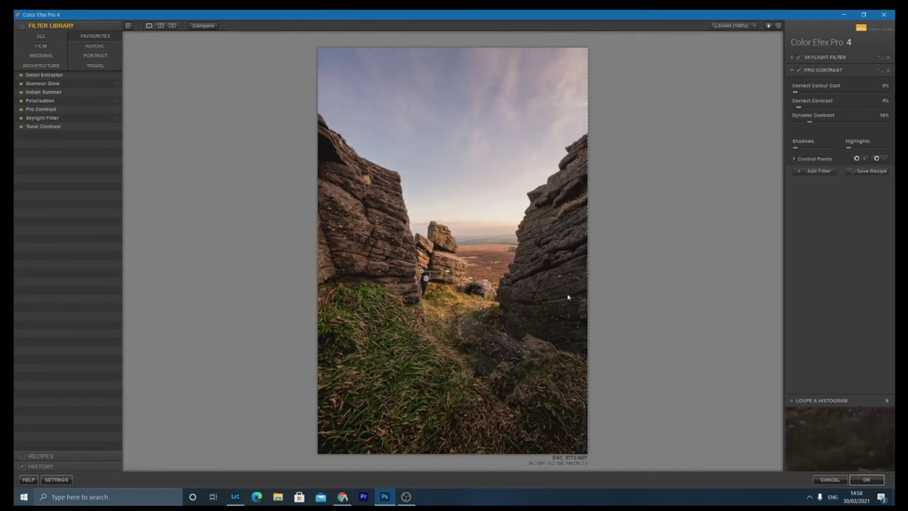
pyautogui.click(856, 159)
pyautogui.click(345, 268)
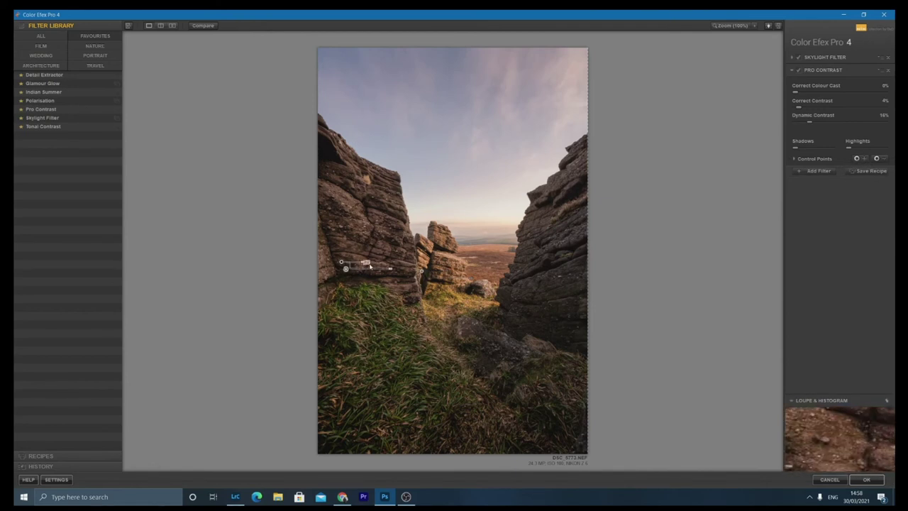
pyautogui.moveTo(361, 263); pyautogui.dragTo(370, 264)
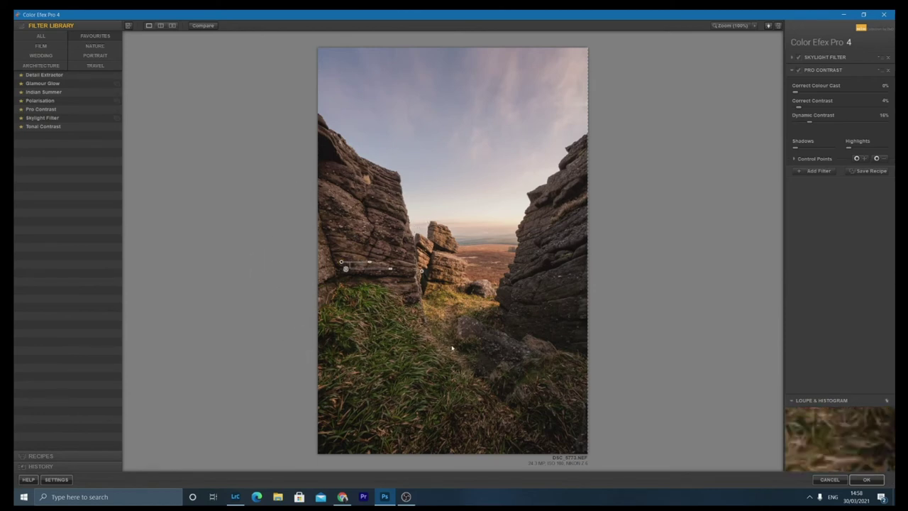
pyautogui.click(856, 158)
pyautogui.click(430, 344)
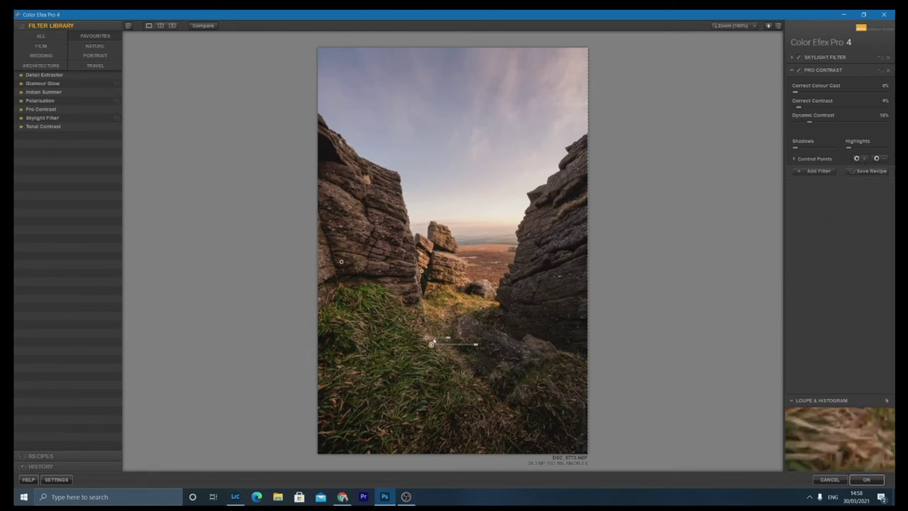
pyautogui.moveTo(448, 340); pyautogui.dragTo(452, 343)
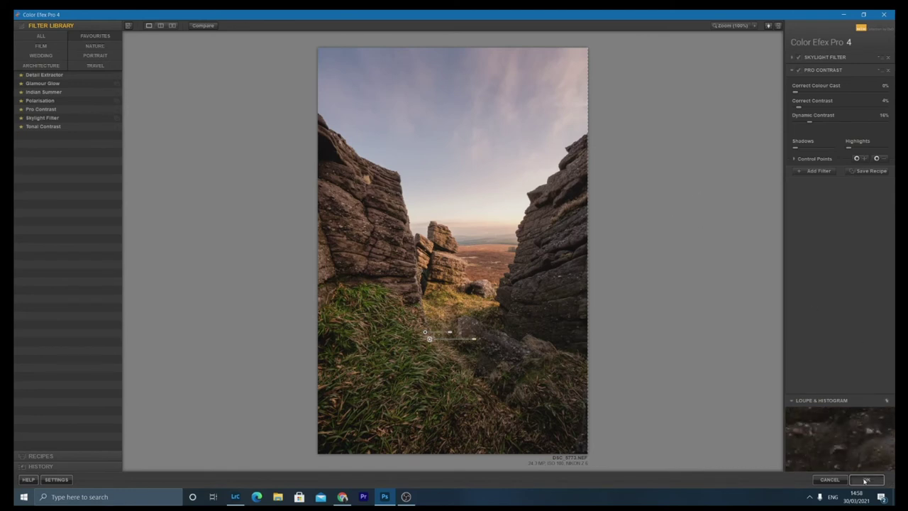
pyautogui.click(865, 481)
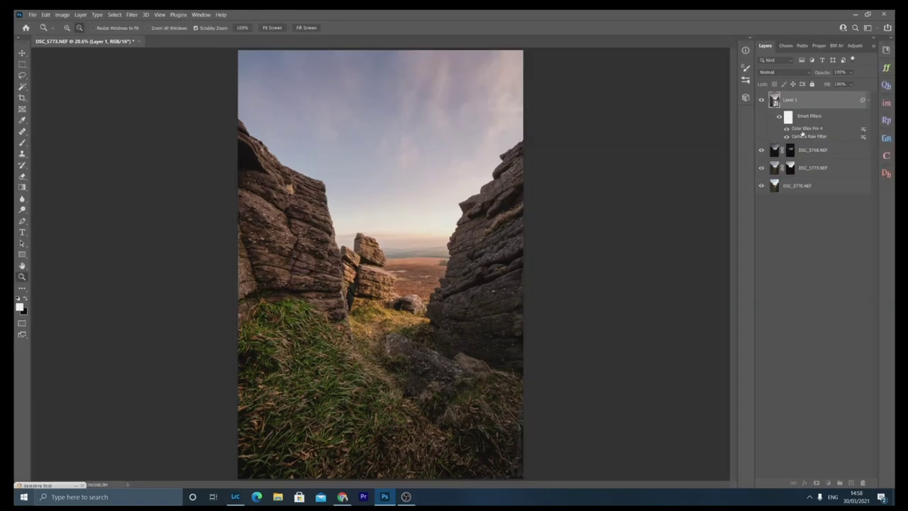
# - Toggle the visibility of Layer 1 to compare the blended exposures with the Color Efex Pro result
pyautogui.click(762, 100)
pyautogui.click(761, 99)
pyautogui.click(761, 100)
pyautogui.click(762, 99)
pyautogui.click(762, 99)
pyautogui.click(762, 100)
pyautogui.click(762, 99)
pyautogui.click(762, 99)
# - Duplicate Layer 1 and name the copy Orton
pyautogui.rightClick(814, 98)
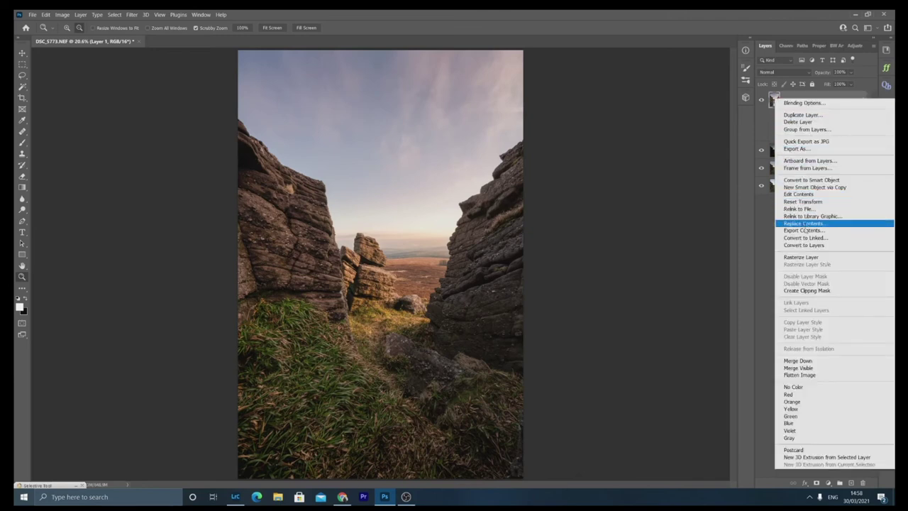
pyautogui.click(802, 114)
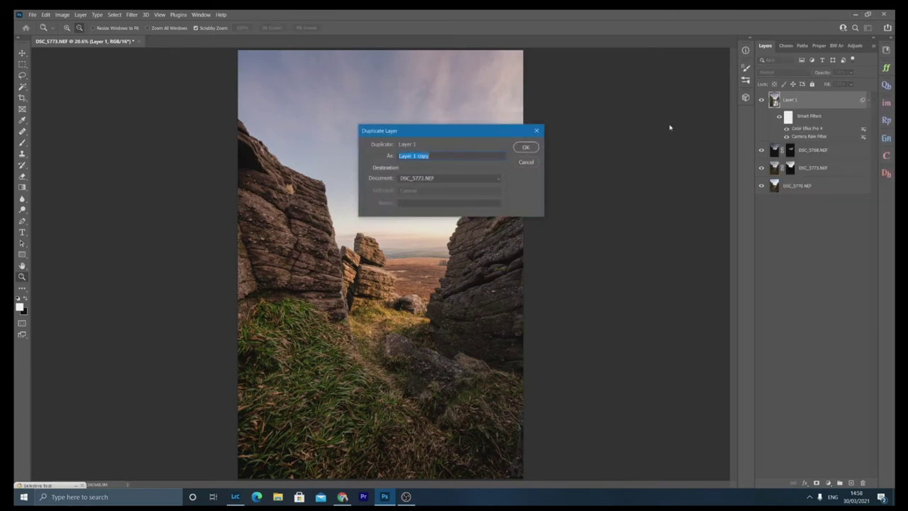
pyautogui.write('Orton')
pyautogui.press('Return')
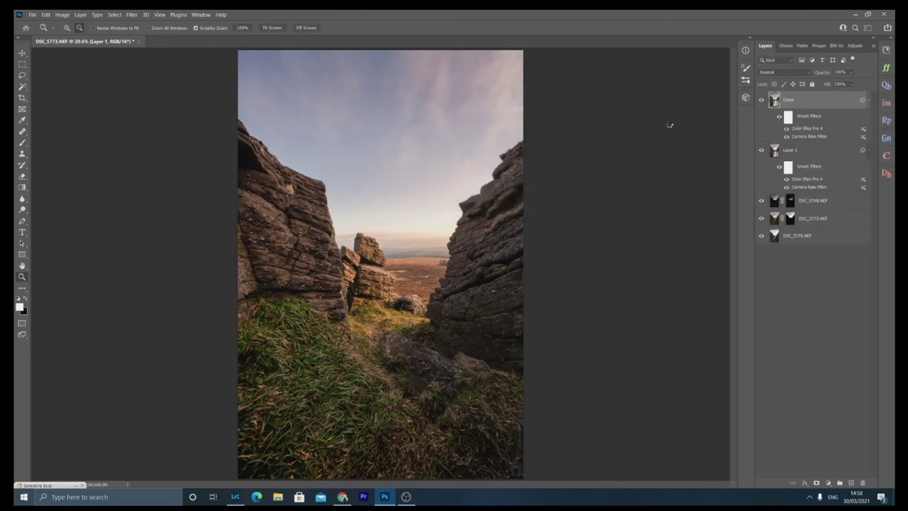
# - Run the Orton Effect action from the RP3 Dodge And Burn set on the Orton layer
pyautogui.click(887, 173)
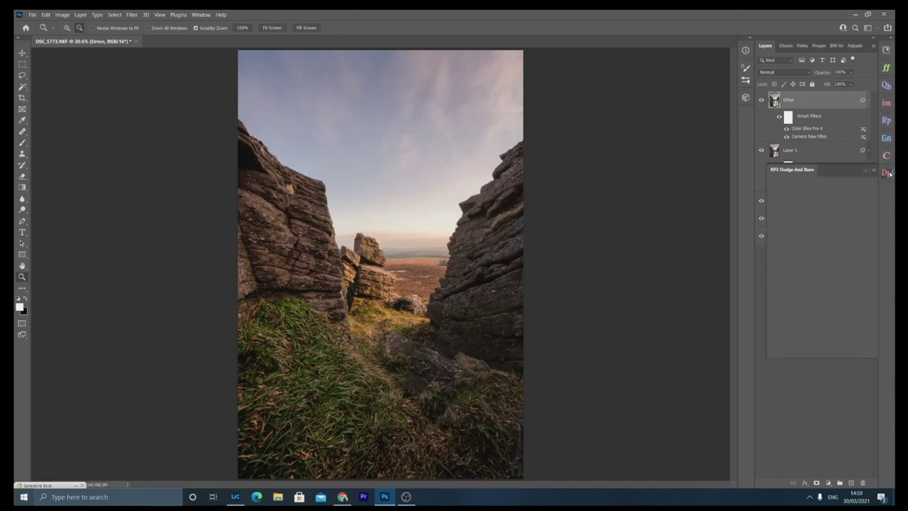
pyautogui.click(888, 173)
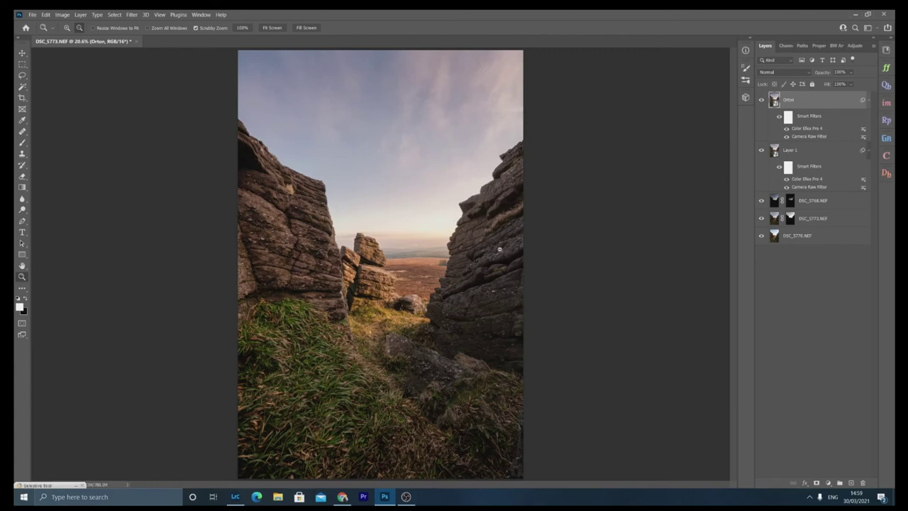
pyautogui.click(885, 173)
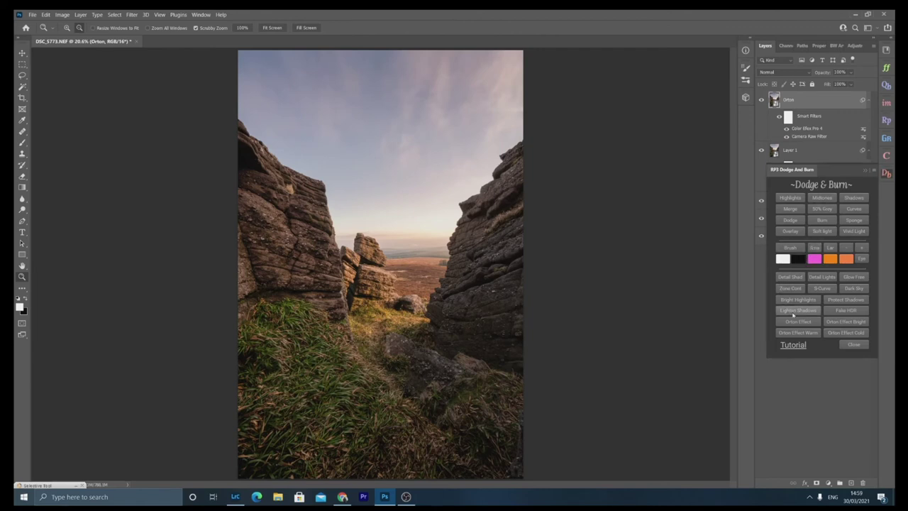
pyautogui.click(131, 14)
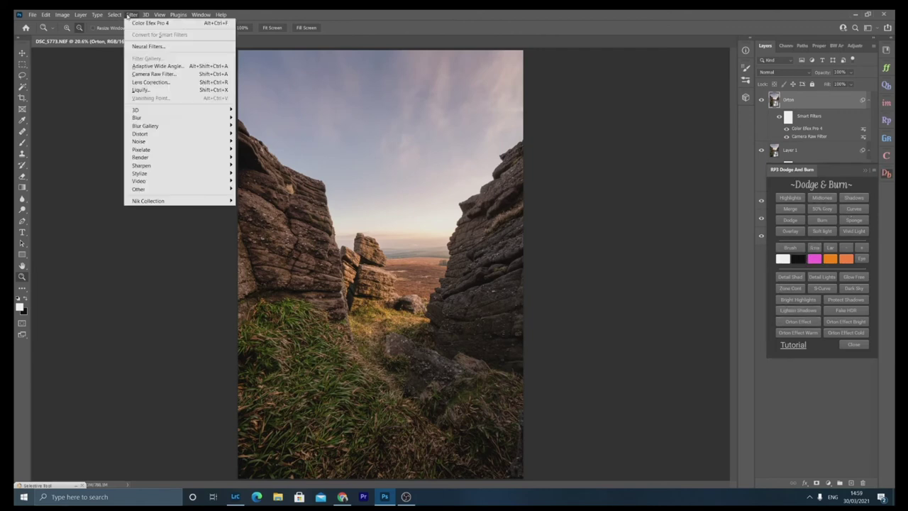
pyautogui.moveTo(163, 119)
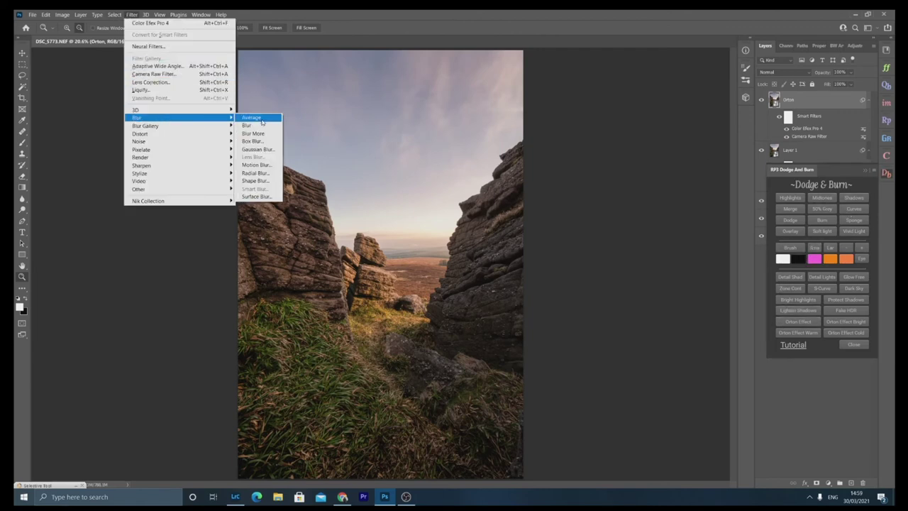
pyautogui.click(779, 321)
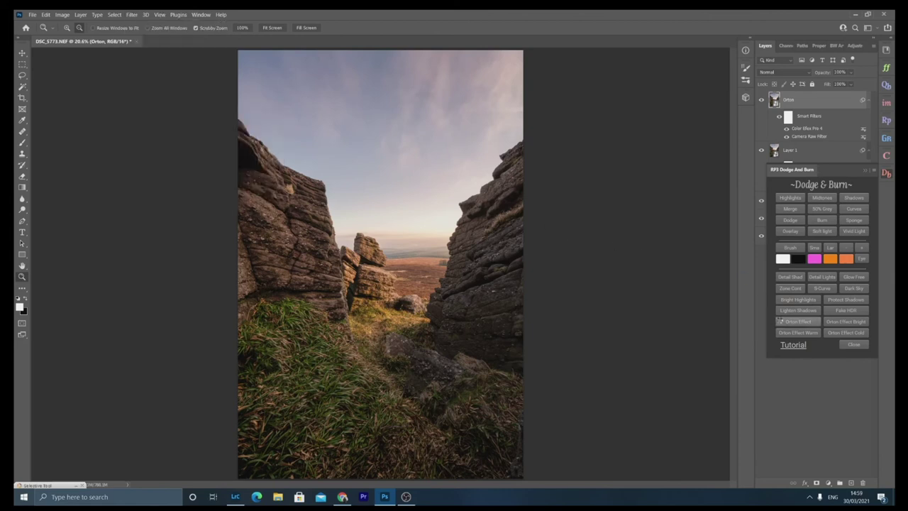
# - Set the Orton effect's Gaussian Blur radius to 15.3 pixels and accept the Levels adjustment
pyautogui.moveTo(236, 323); pyautogui.dragTo(222, 323)
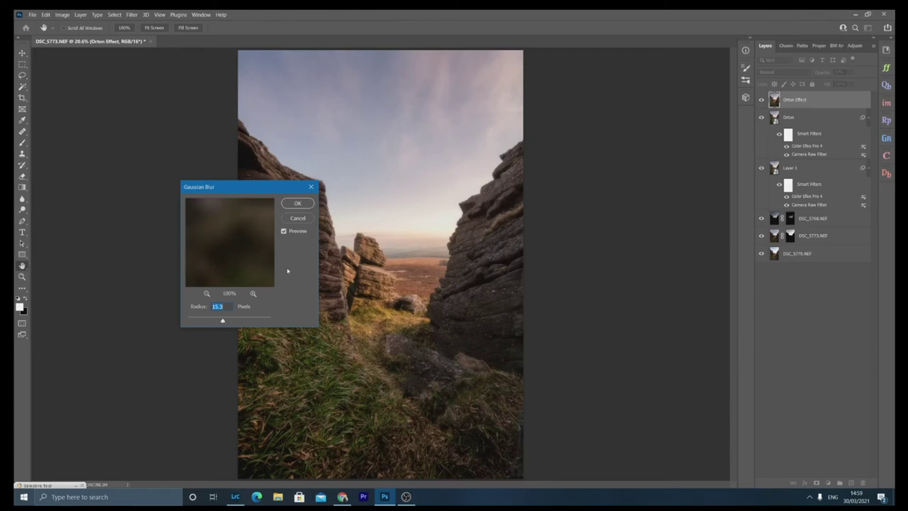
pyautogui.click(299, 205)
pyautogui.hotkey('ctrl', 'l')
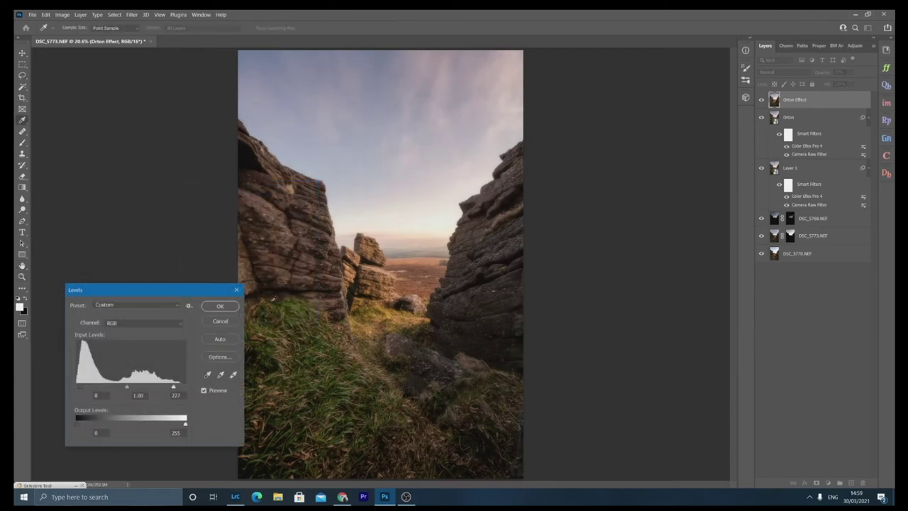
pyautogui.click(221, 306)
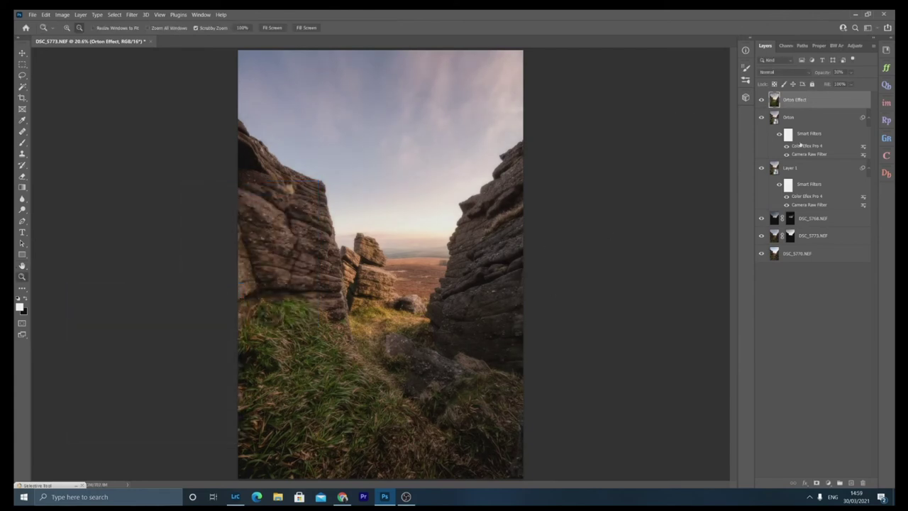
# - Add a layer mask to the Orton Effect layer and fill it with black
pyautogui.click(815, 483)
pyautogui.press('x')
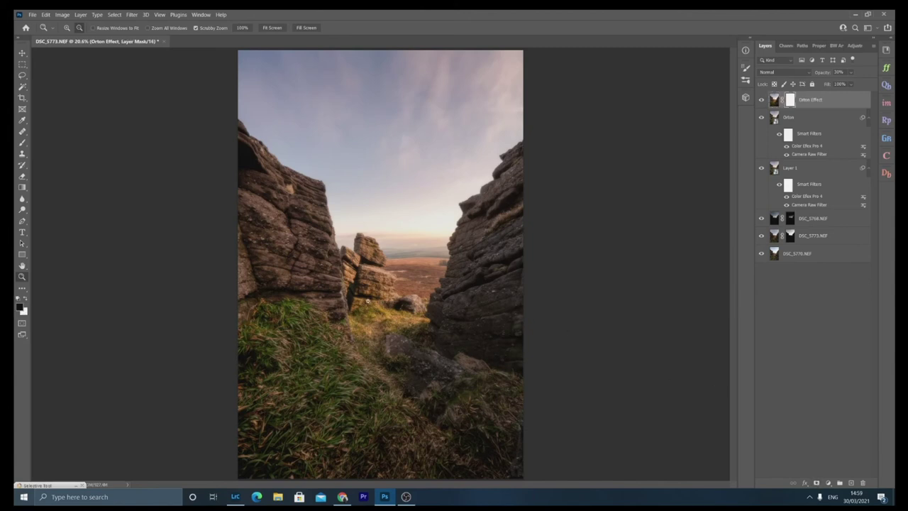
pyautogui.hotkey('alt', 'BackSpace')
# - Paint white on the Orton Effect mask over the central sky and horizon with a large soft brush at 79% opacity
pyautogui.press('b')
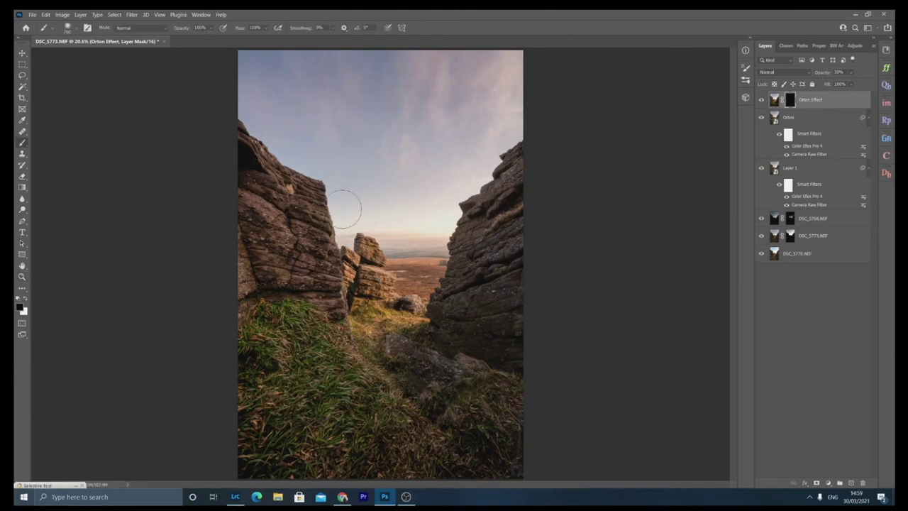
pyautogui.press(']')
pyautogui.press(']')
pyautogui.press(']')
pyautogui.press(']')
pyautogui.press('3')
pyautogui.press('1')
pyautogui.press('x')
pyautogui.press('4')
pyautogui.press('6')
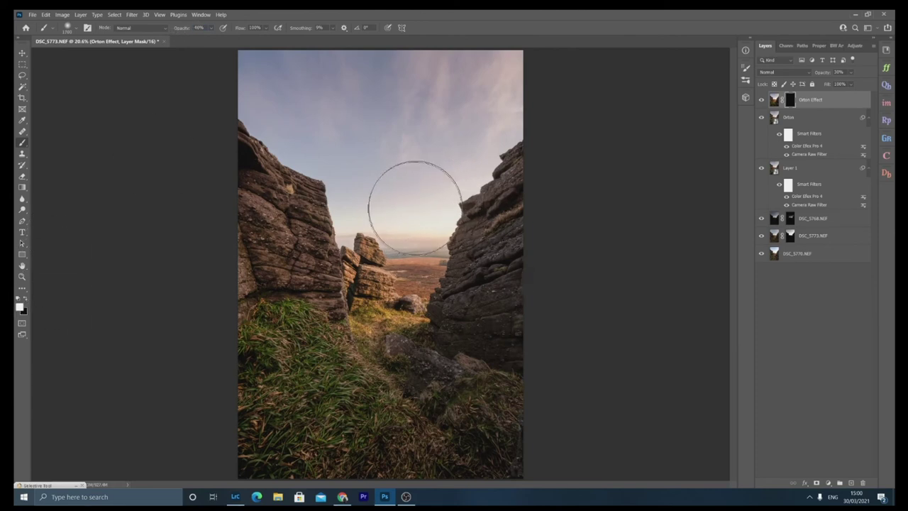
pyautogui.press('7')
pyautogui.press('9')
pyautogui.moveTo(457, 198)
pyautogui.mouseDown()
pyautogui.moveTo(422, 196)
pyautogui.moveTo(418, 223)
pyautogui.mouseUp()
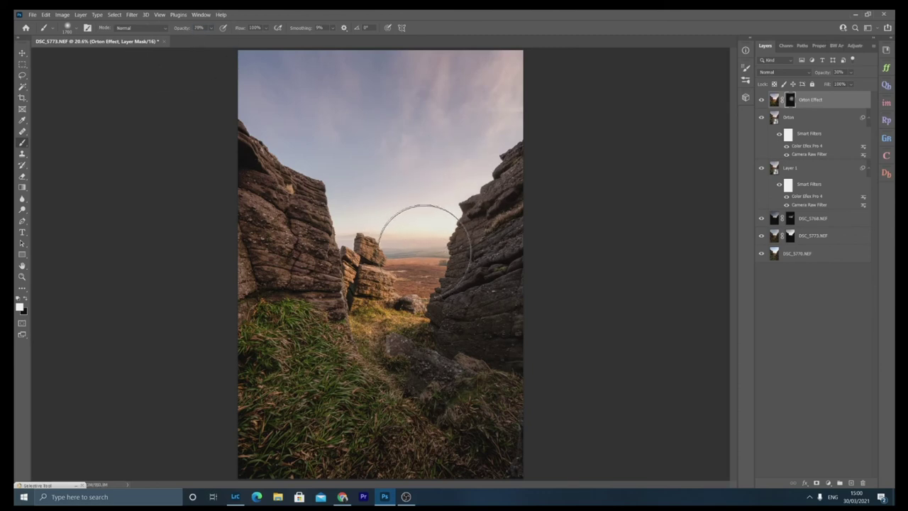
# - Toggle the Orton Effect layer's visibility to compare the glow around the central rocks and horizon
pyautogui.click(22, 276)
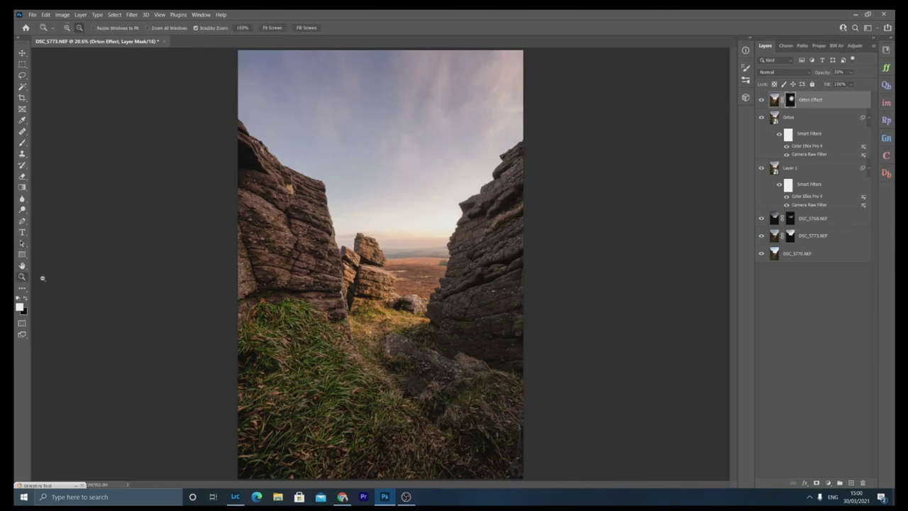
pyautogui.click(464, 281)
pyautogui.click(468, 248)
pyautogui.click(761, 99)
pyautogui.click(762, 100)
pyautogui.click(762, 99)
pyautogui.click(762, 99)
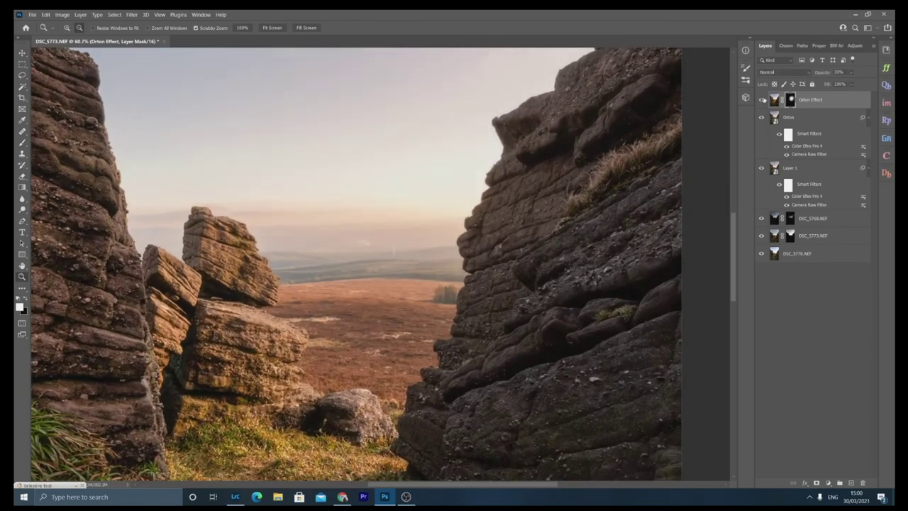
# - Paint the Orton glow off the rocks on the layer mask, using a smaller black brush at 100% opacity
pyautogui.press('b')
pyautogui.press('[')
pyautogui.press('[')
pyautogui.press('[')
pyautogui.press('[')
pyautogui.press('[')
pyautogui.press('[')
pyautogui.press('[')
pyautogui.press('[')
pyautogui.press('[')
pyautogui.press('[')
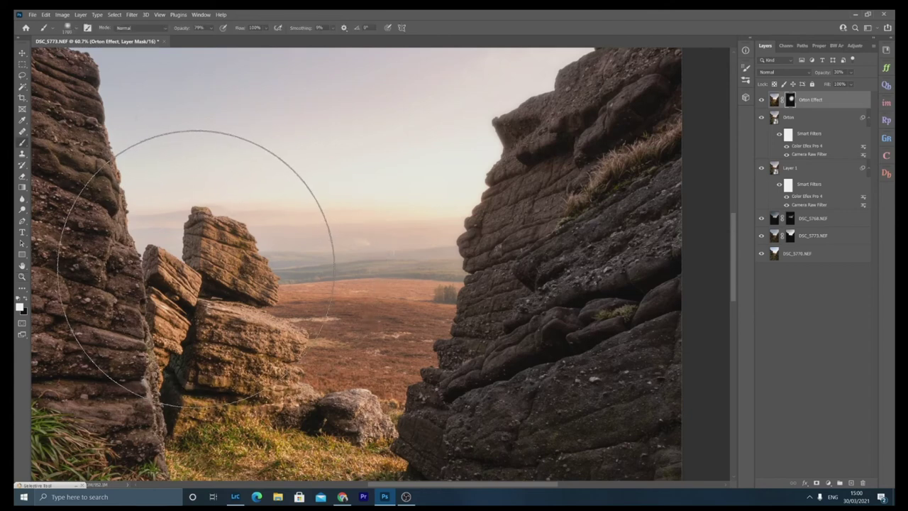
pyautogui.click(26, 298)
pyautogui.press('[')
pyautogui.press('[')
pyautogui.press('[')
pyautogui.press('[')
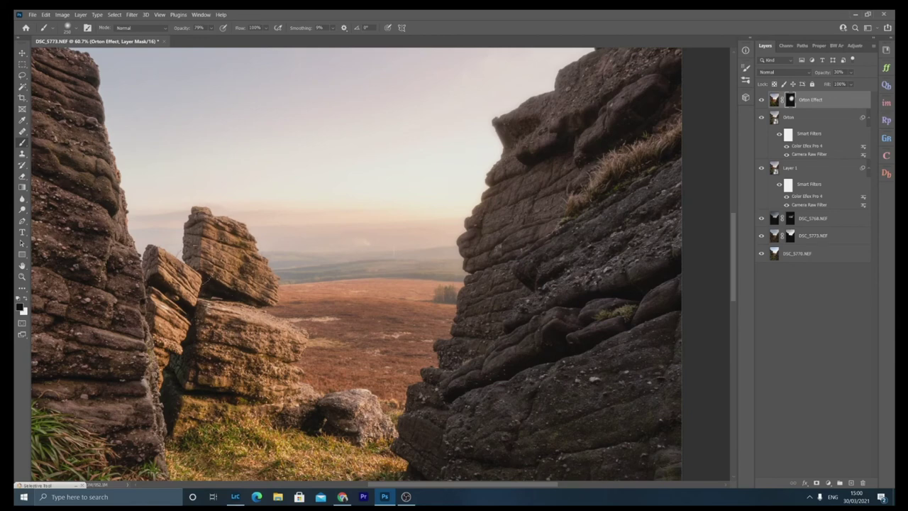
pyautogui.press('0')
pyautogui.click(22, 276)
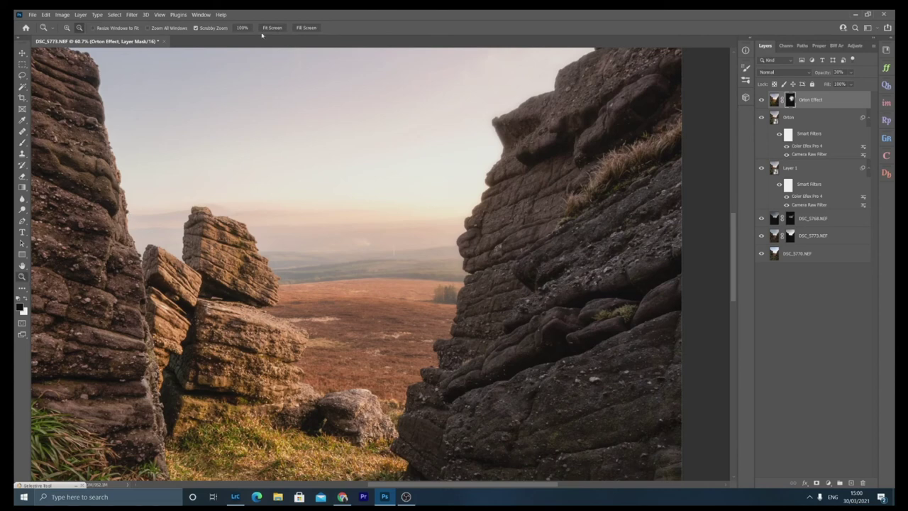
pyautogui.click(267, 28)
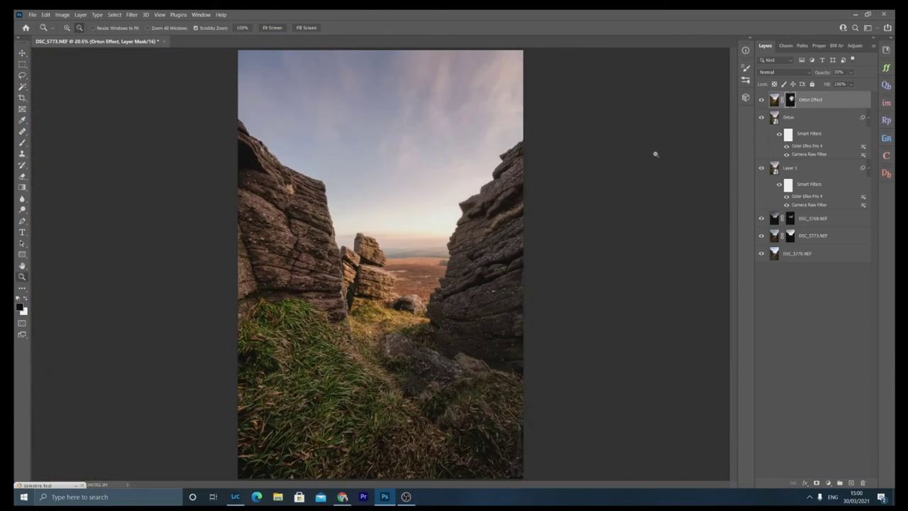
# - Stamp all visible layers into a new layer and duplicate it under the name D&B
pyautogui.hotkey('ctrl', 'shift', 'alt', 'e')
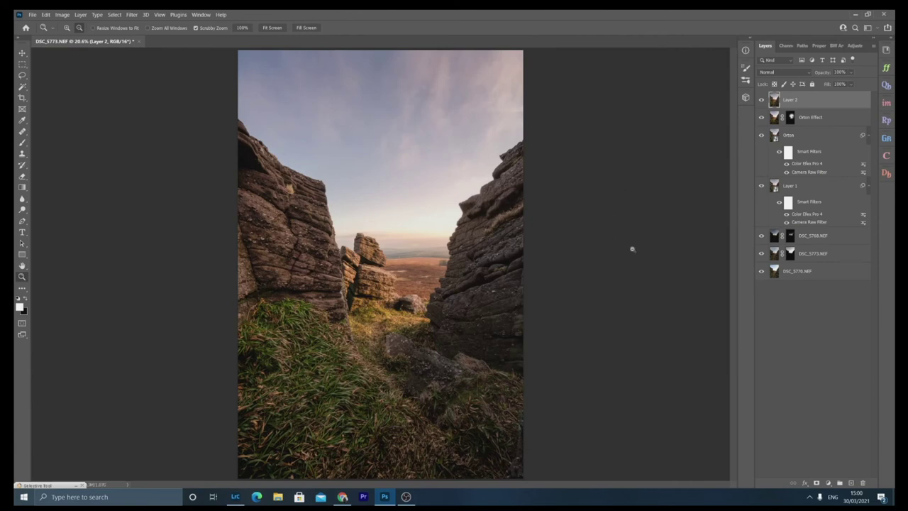
pyautogui.rightClick(805, 100)
pyautogui.click(805, 141)
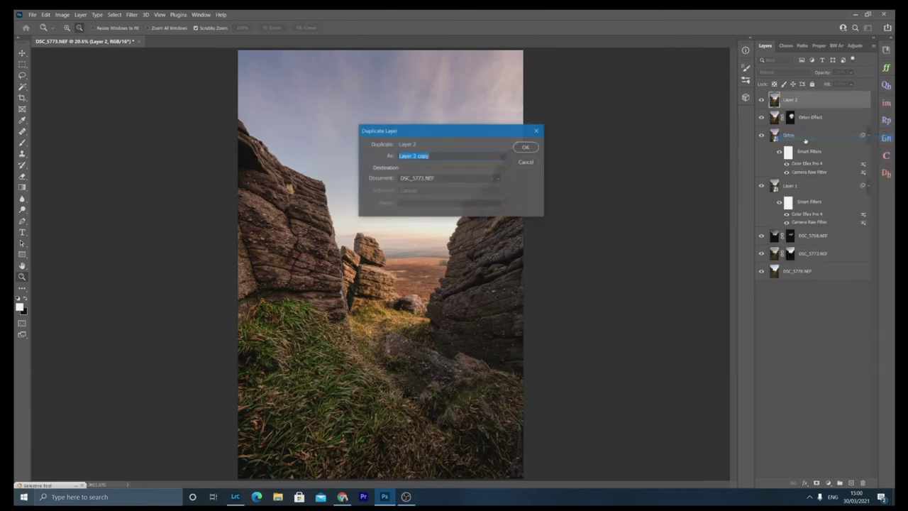
pyautogui.write('D&B')
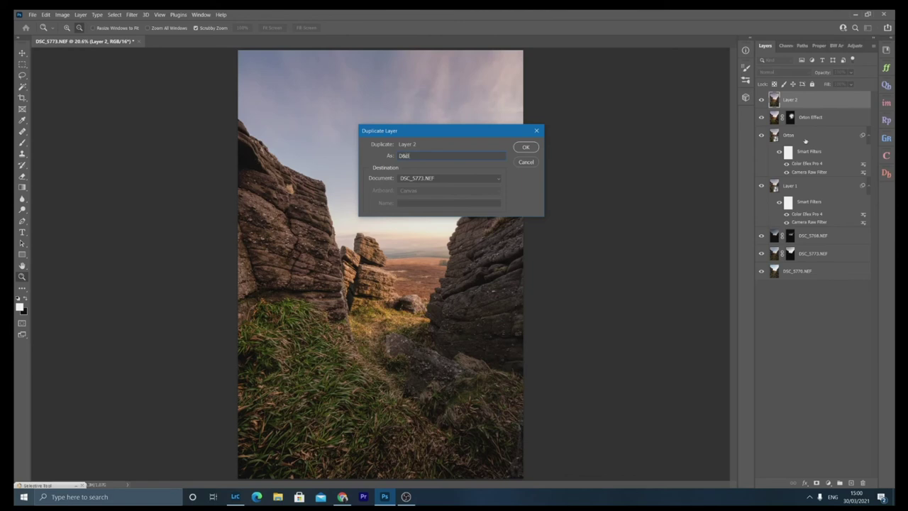
pyautogui.press('Return')
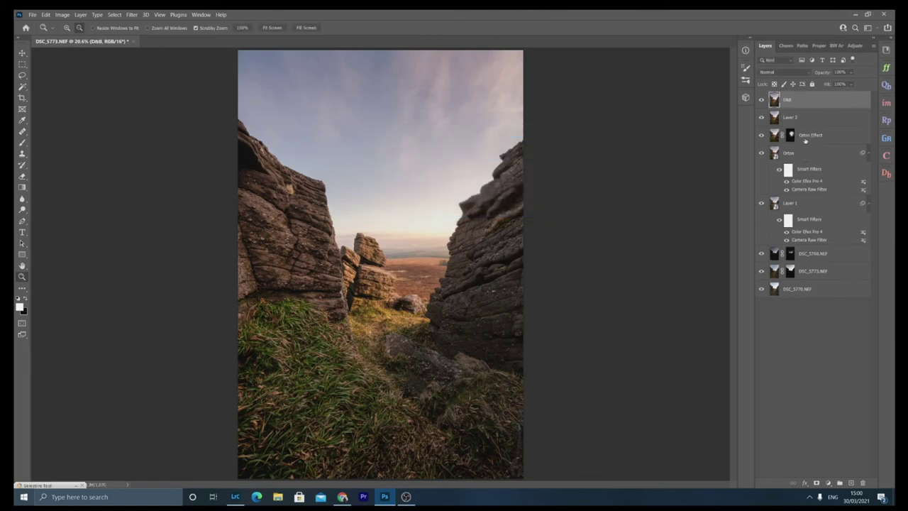
# - Set up the Dodge tool with a much larger brush and the Midtones range for the D&B layer
pyautogui.moveTo(22, 210); pyautogui.dragTo(49, 210)
pyautogui.press(']')
pyautogui.press(']')
pyautogui.press(']')
pyautogui.press(']')
pyautogui.press(']')
pyautogui.click(133, 28)
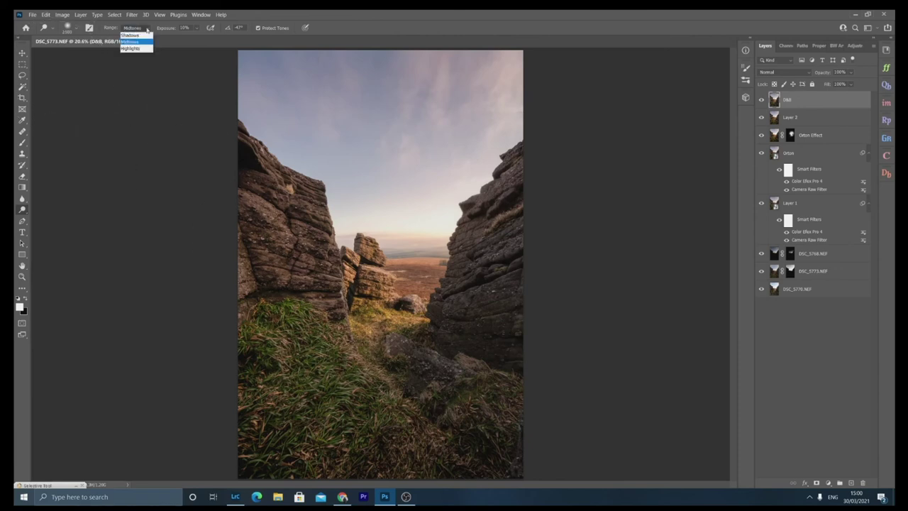
pyautogui.click(132, 41)
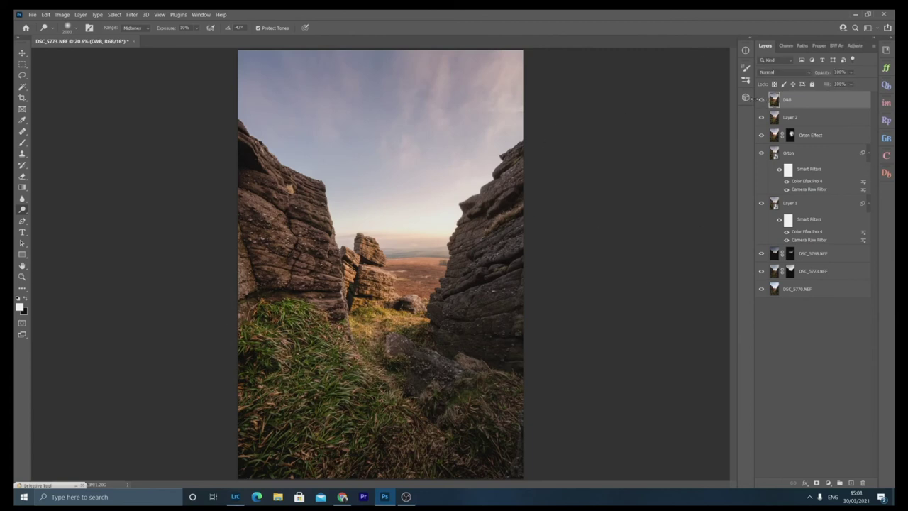
# - Apply a High Pass filter with a 9.2-pixel radius to the D&B layer and set its blend mode to Soft Light
pyautogui.click(132, 15)
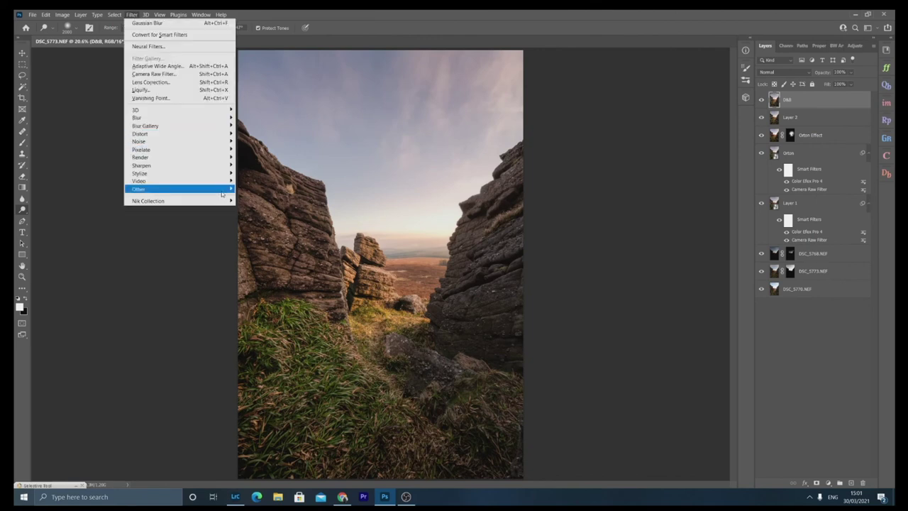
pyautogui.moveTo(223, 193)
pyautogui.click(253, 198)
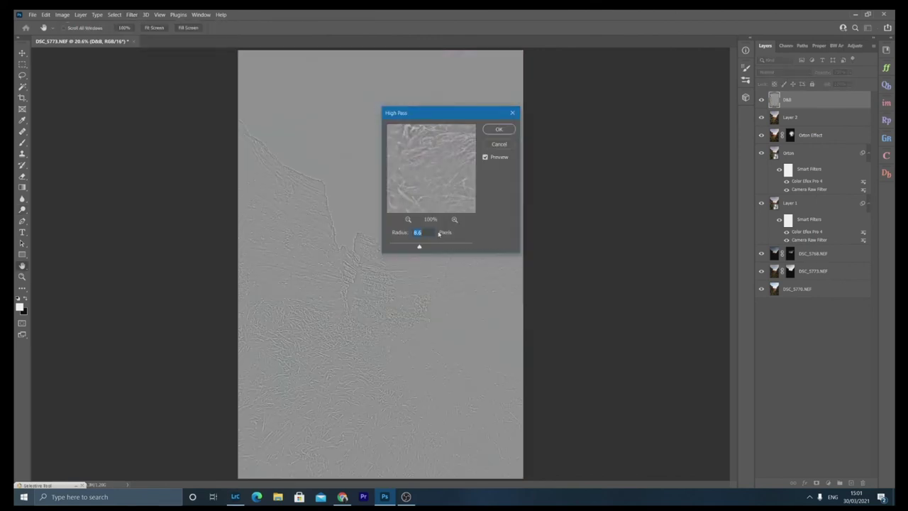
pyautogui.moveTo(419, 248); pyautogui.dragTo(417, 247)
pyautogui.press('Return')
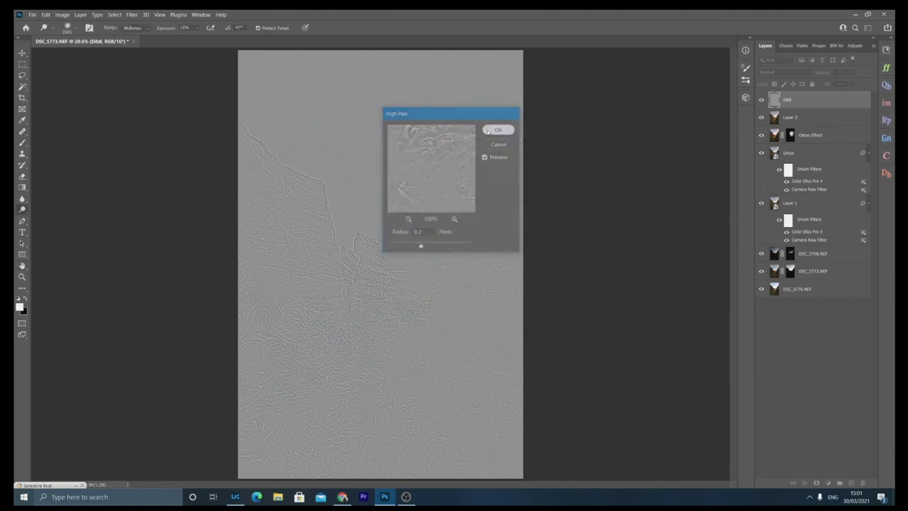
pyautogui.click(803, 72)
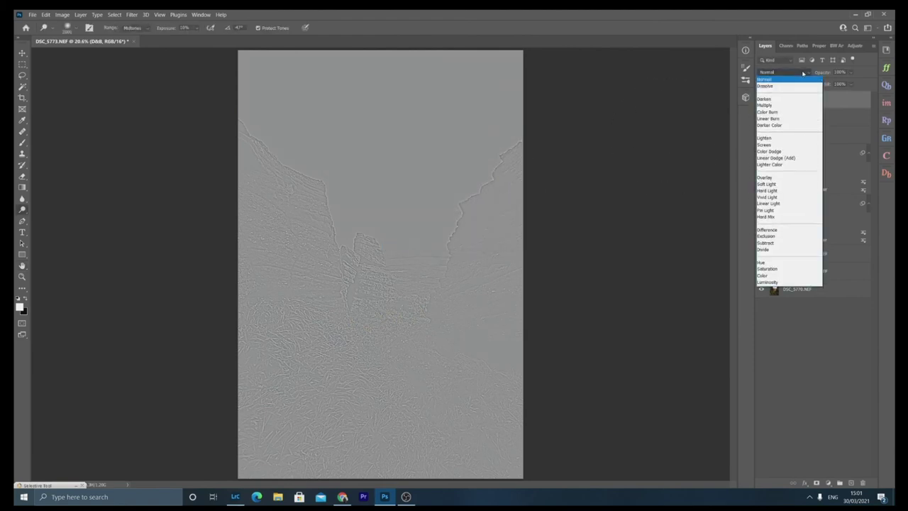
pyautogui.click(772, 185)
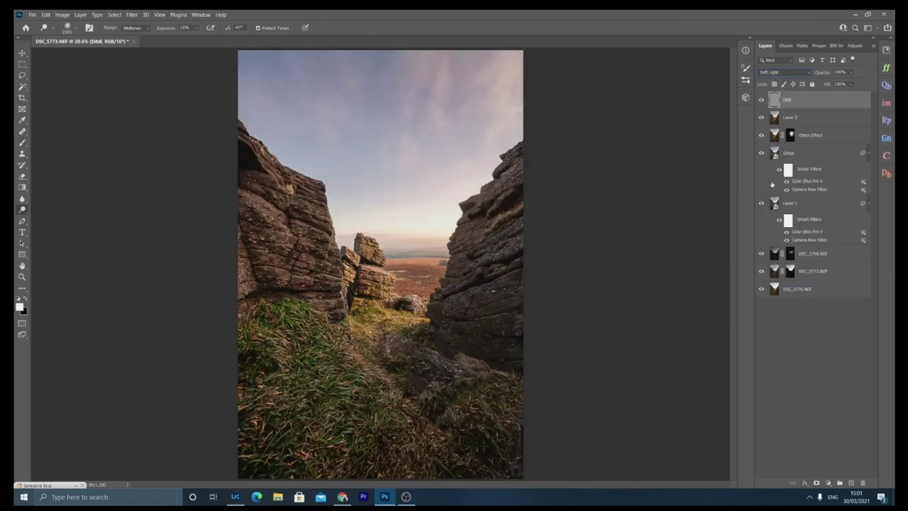
# - Reduce the Soft Light D&B layer's opacity to 45%, and lower it further to 17%, checking the detail on the rocks
pyautogui.click(22, 276)
pyautogui.moveTo(321, 242); pyautogui.dragTo(678, 192)
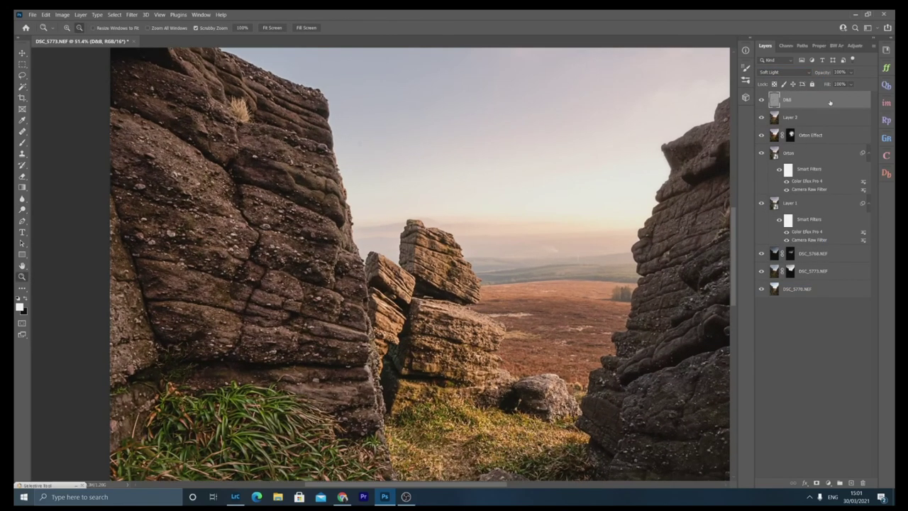
pyautogui.click(786, 72)
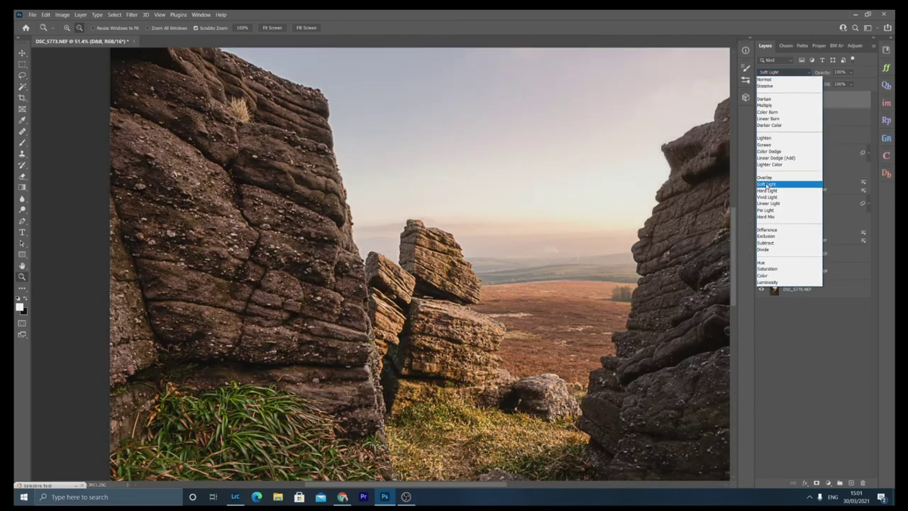
pyautogui.click(772, 183)
pyautogui.moveTo(377, 294); pyautogui.dragTo(468, 291)
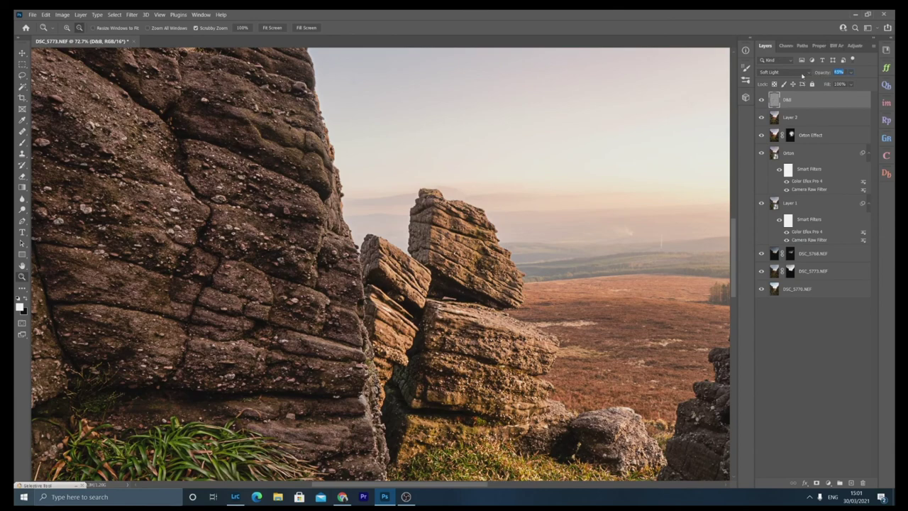
pyautogui.write('45')
pyautogui.press('Return')
pyautogui.click(268, 28)
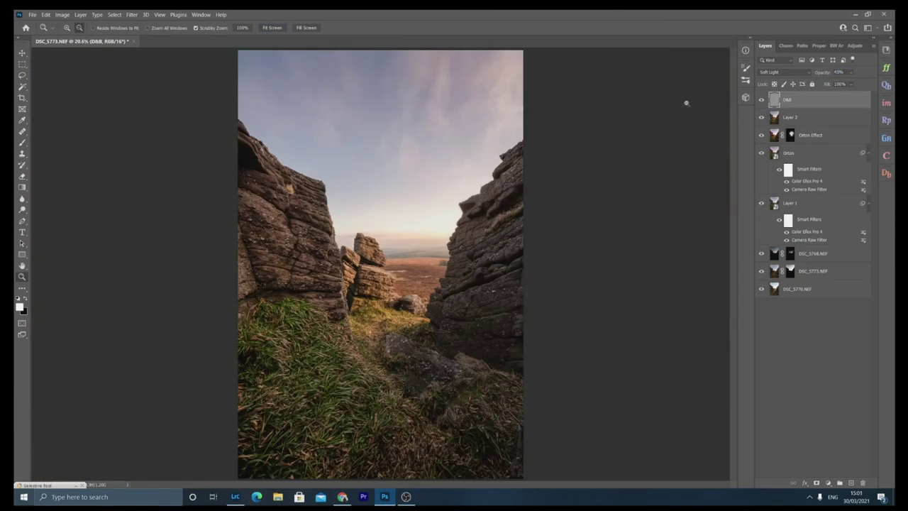
pyautogui.moveTo(826, 76); pyautogui.dragTo(836, 75)
pyautogui.moveTo(302, 247); pyautogui.dragTo(505, 280)
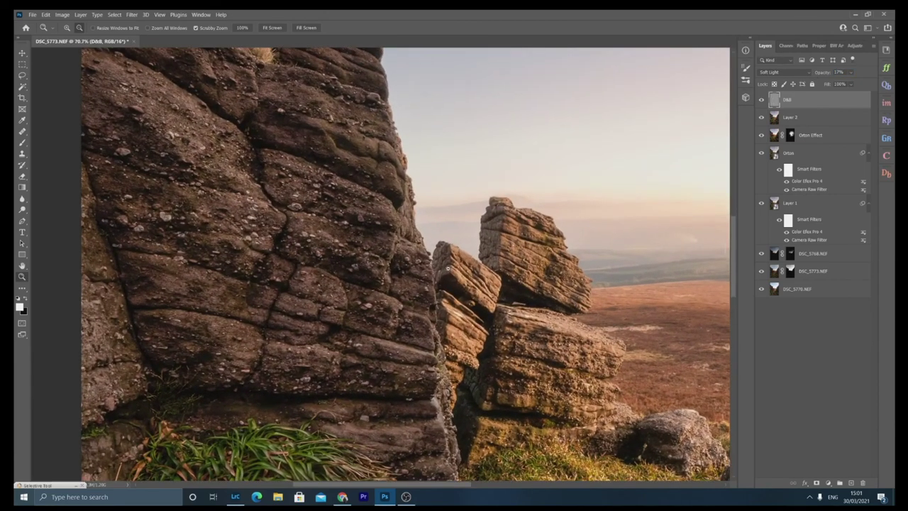
# - Lower the Soft Light D&B layer's opacity to 6% and check the rocks up close and the whole image
pyautogui.moveTo(822, 76); pyautogui.dragTo(817, 73)
pyautogui.click(272, 28)
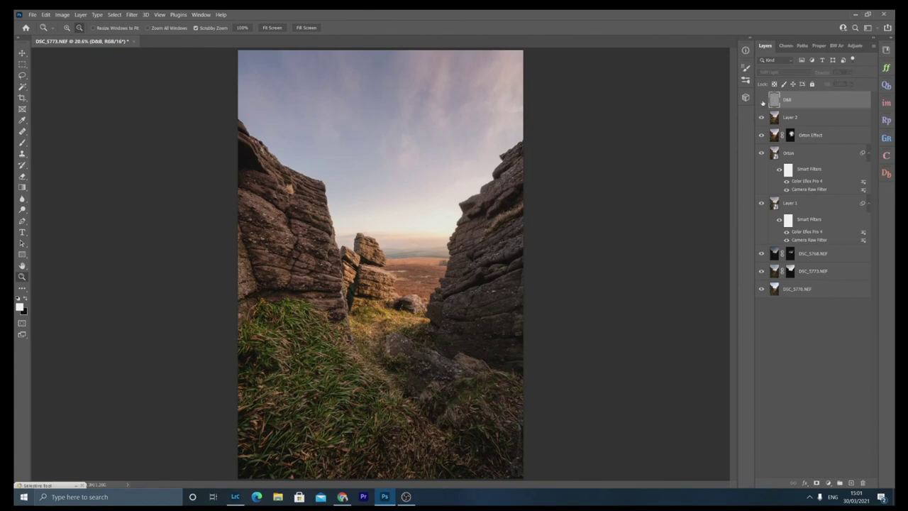
pyautogui.moveTo(335, 211); pyautogui.dragTo(646, 204)
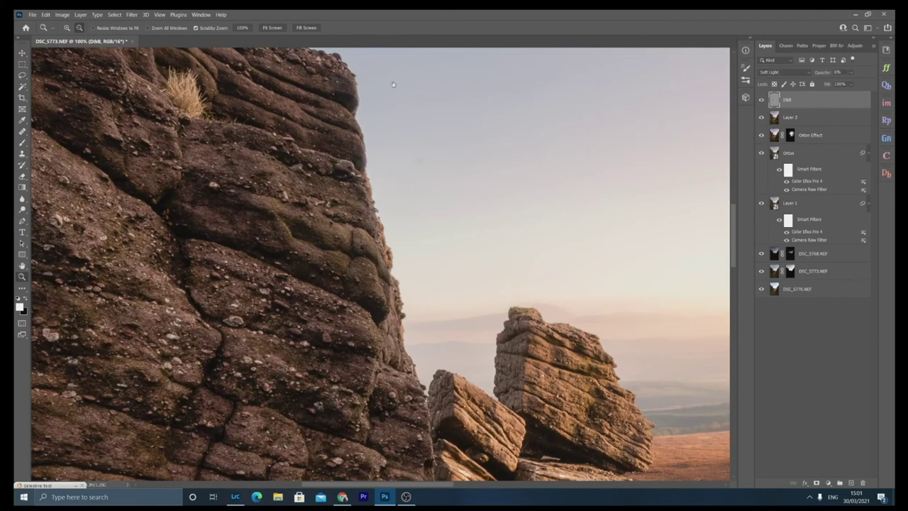
pyautogui.click(269, 28)
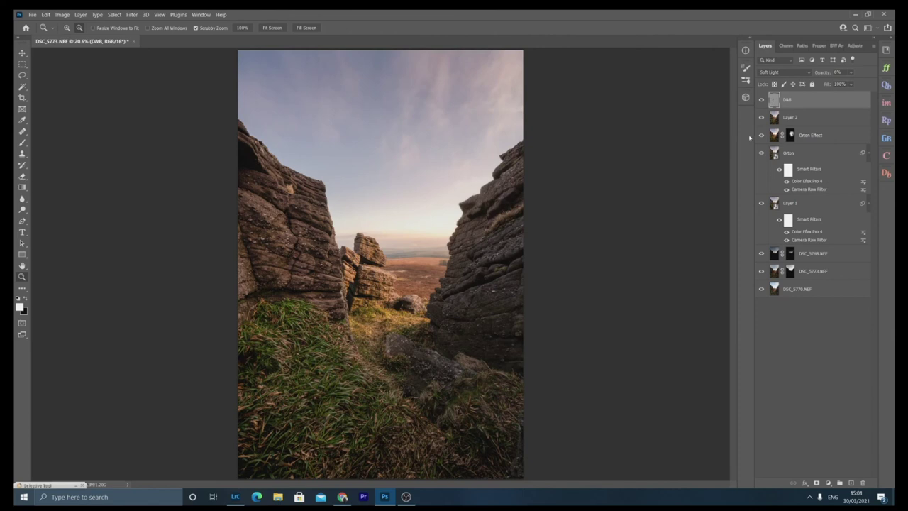
# - Save the layered document and switch to Lightroom Classic to bring up the edited photo
pyautogui.hotkey('ctrl', 's')
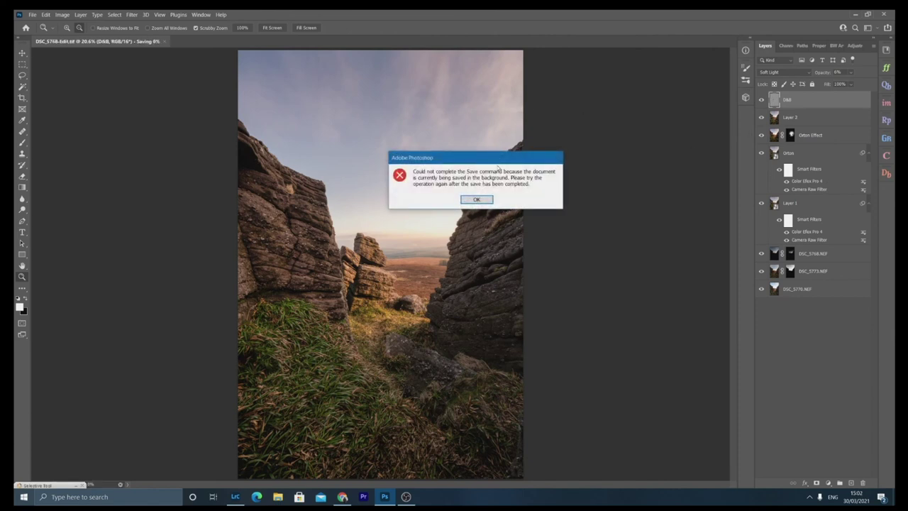
pyautogui.click(478, 199)
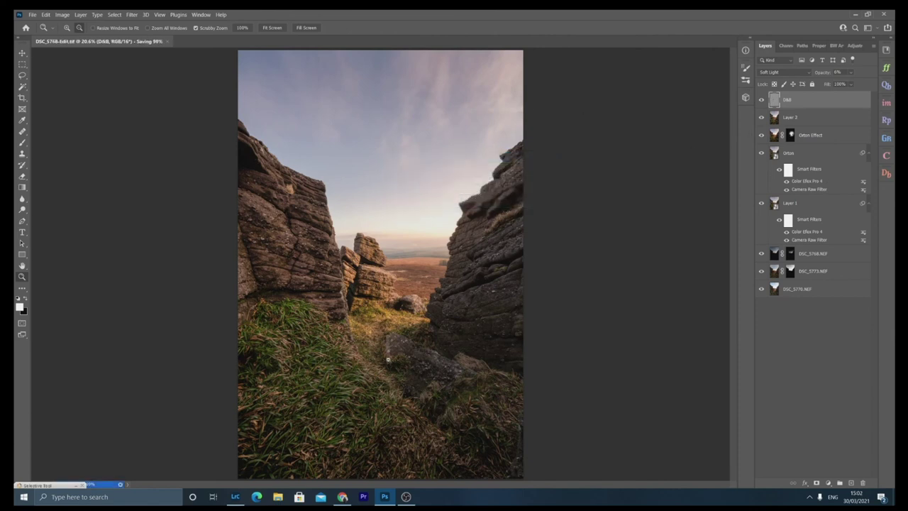
pyautogui.click(238, 495)
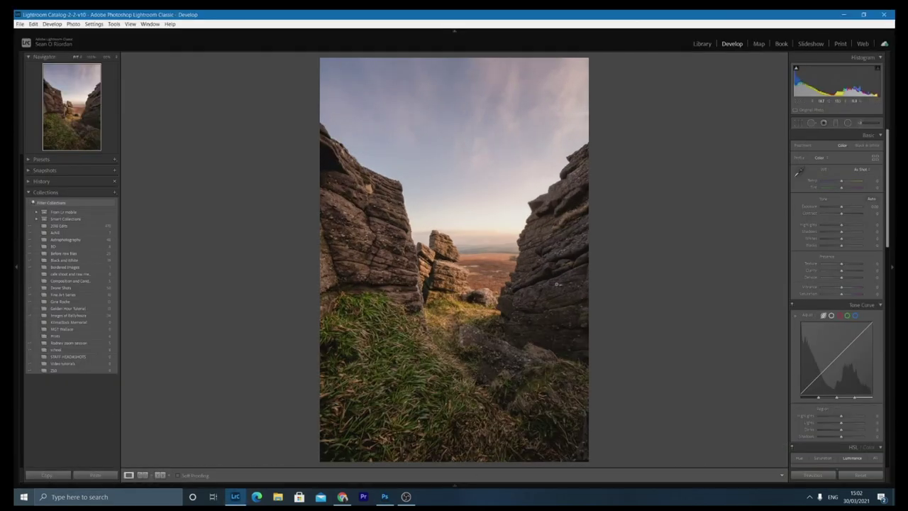
# - Crop the photo starting from the 4 x 5 / 8 x 10 ratio, unlocking the aspect to keep slightly more sky and foreground
pyautogui.click(798, 123)
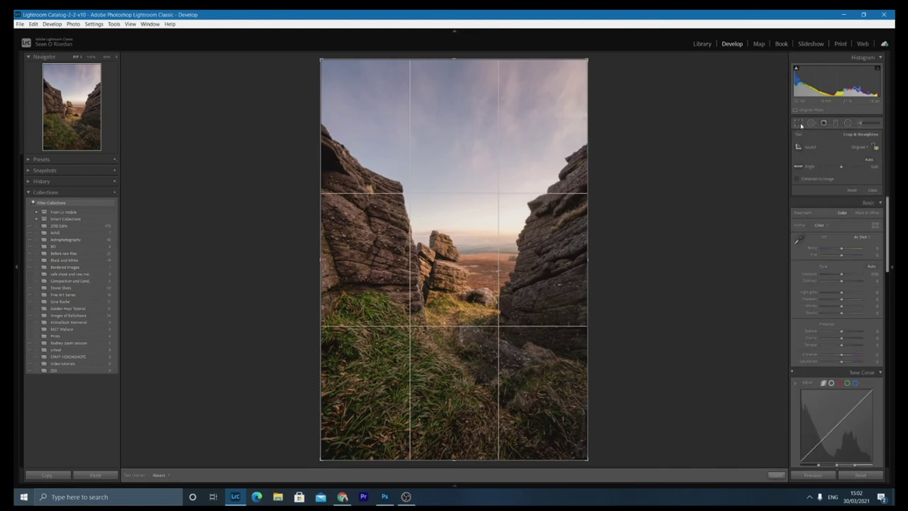
pyautogui.click(861, 147)
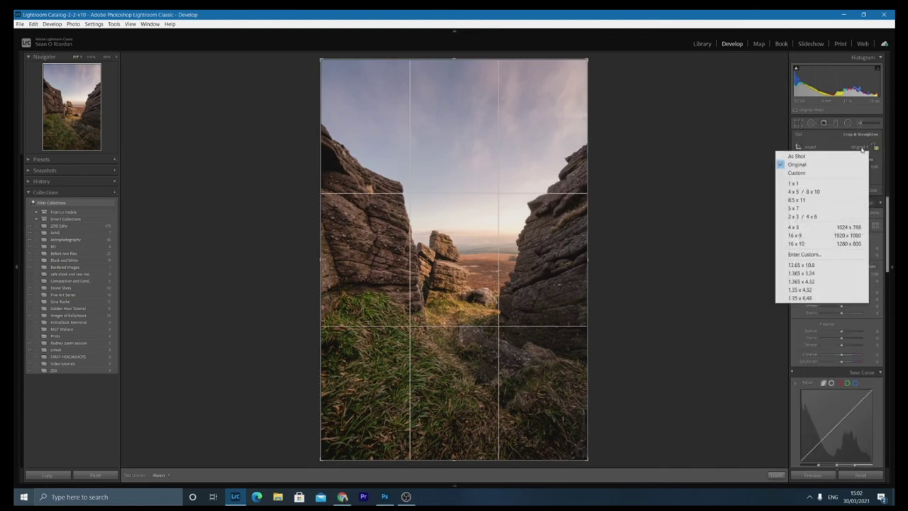
pyautogui.click(814, 191)
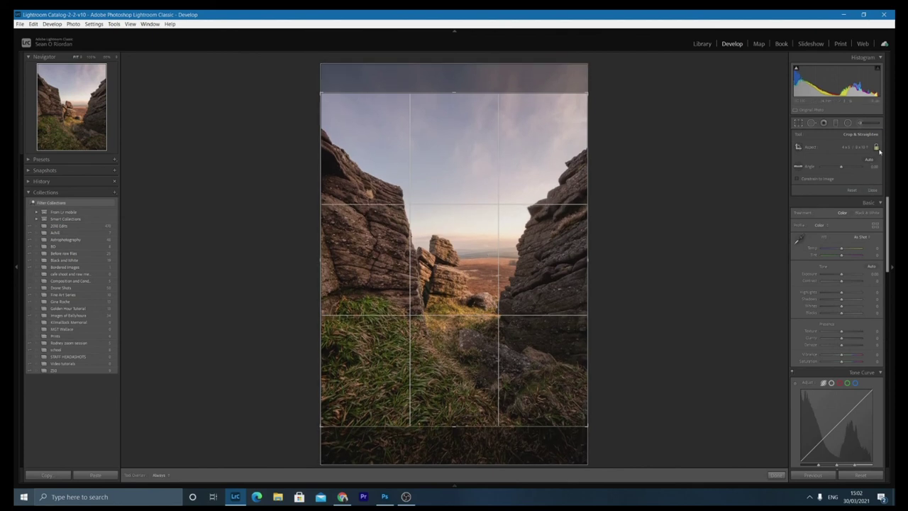
pyautogui.moveTo(533, 93); pyautogui.dragTo(533, 92)
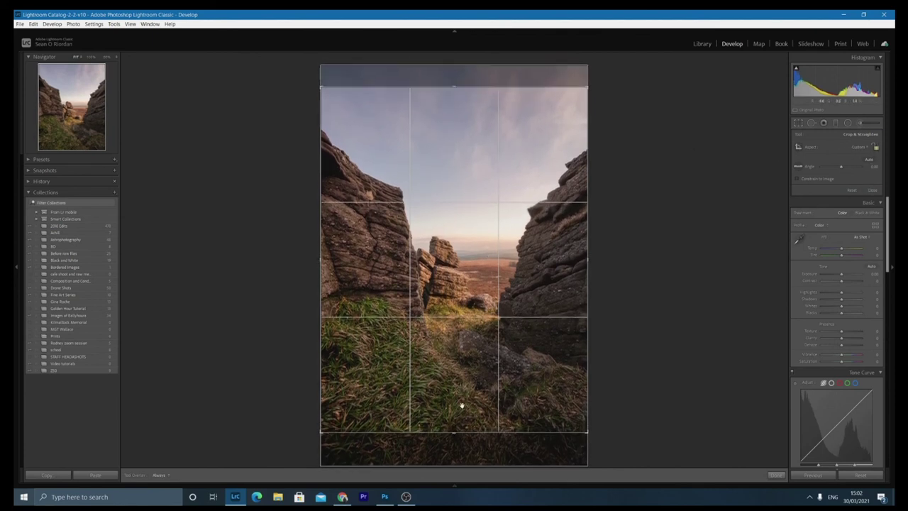
pyautogui.click(778, 476)
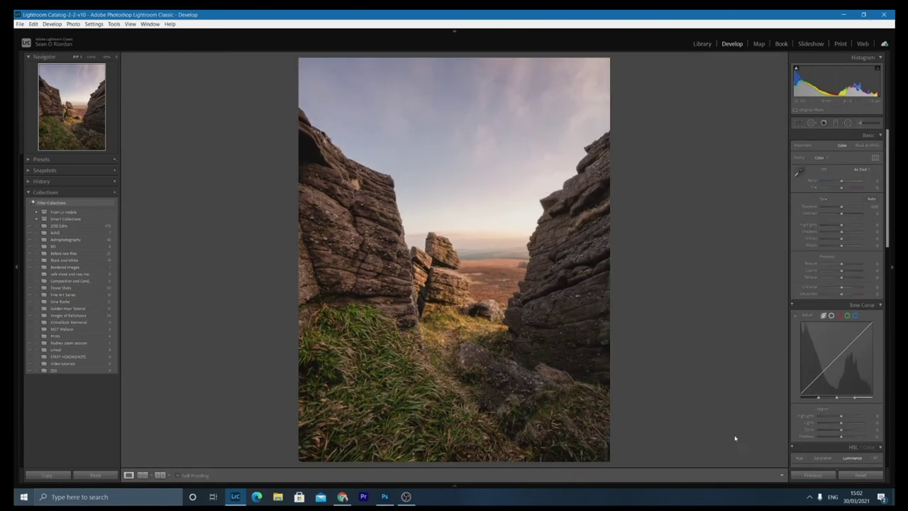
# - Add a very slight dark post-crop vignette in the Highlight Priority style
pyautogui.scroll(-10, 812, 282)
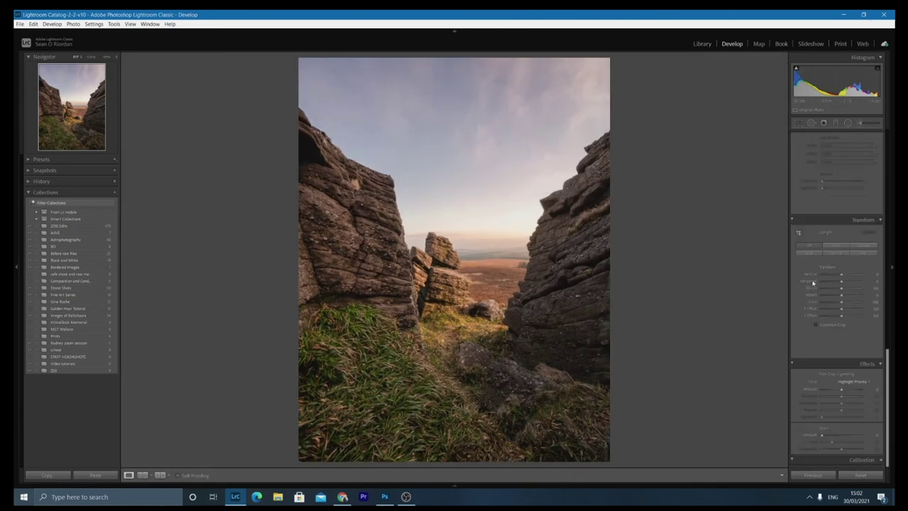
pyautogui.moveTo(840, 390); pyautogui.dragTo(839, 391)
# - Warm the photo's white balance temperature slightly and darken its shadows a little
pyautogui.scroll(10, 834, 379)
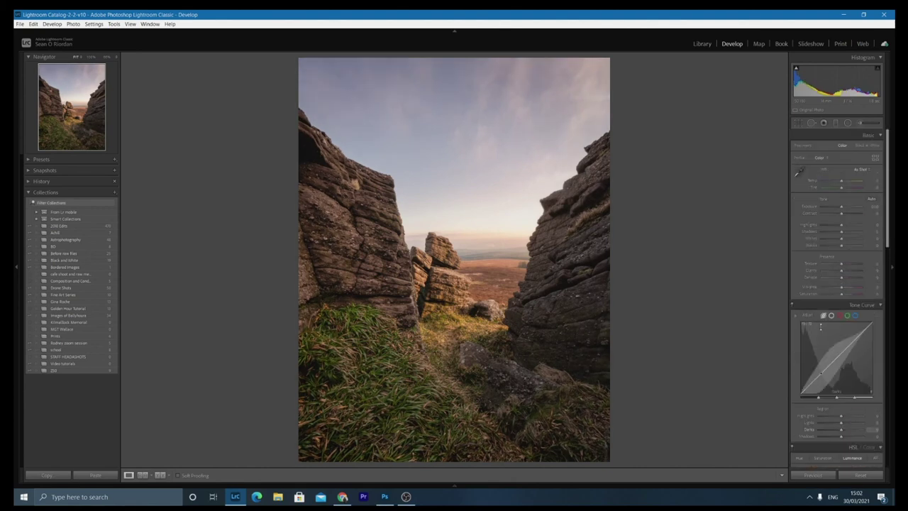
pyautogui.moveTo(843, 183); pyautogui.dragTo(845, 182)
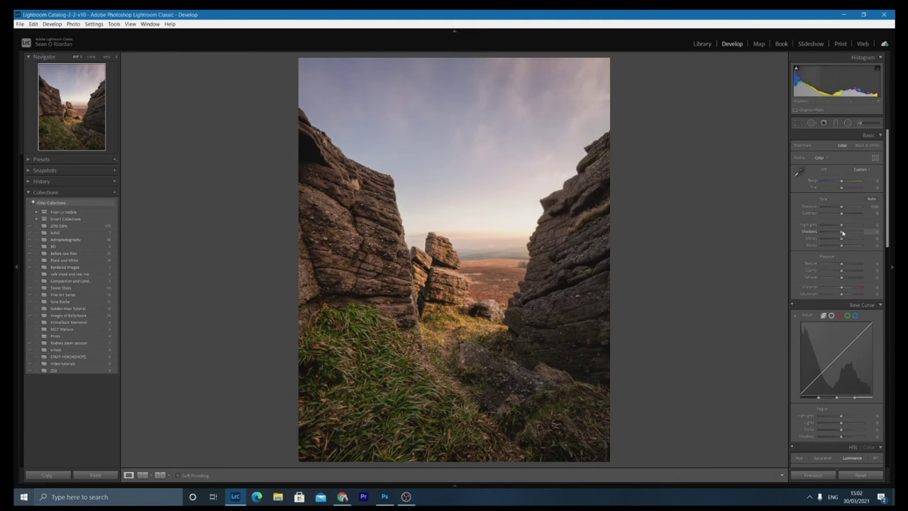
pyautogui.moveTo(841, 232); pyautogui.dragTo(840, 232)
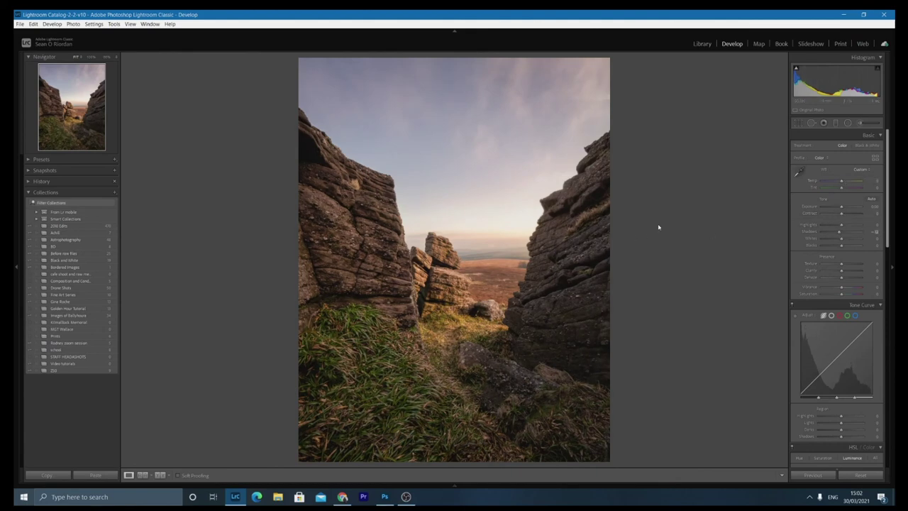